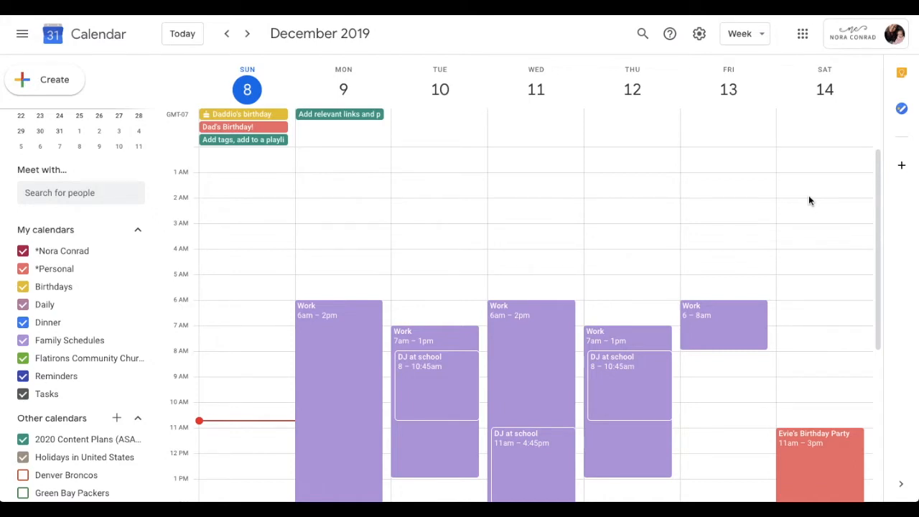
# Step: Shorten Monday's Work event to end at 1 PM and Tuesday's Work event to end at 11 AM
pyautogui.scroll(-3, 808, 196)
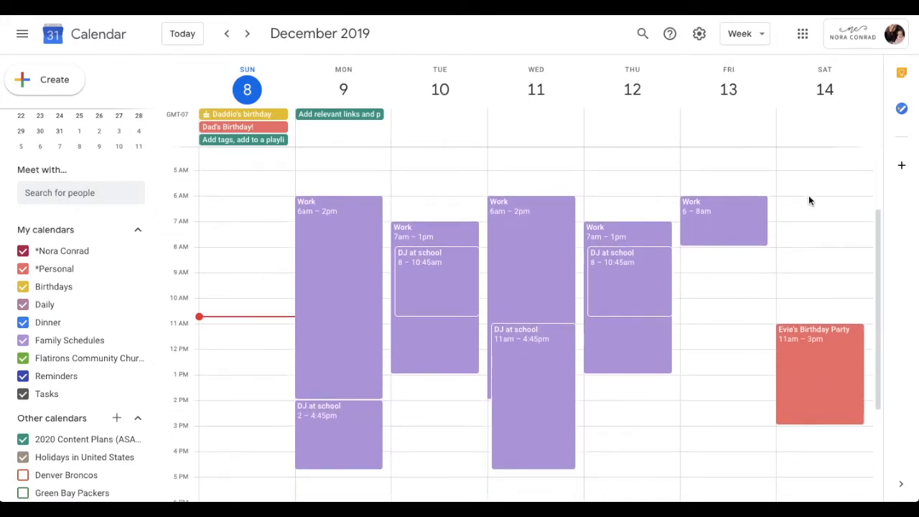
pyautogui.scroll(1, 809, 200)
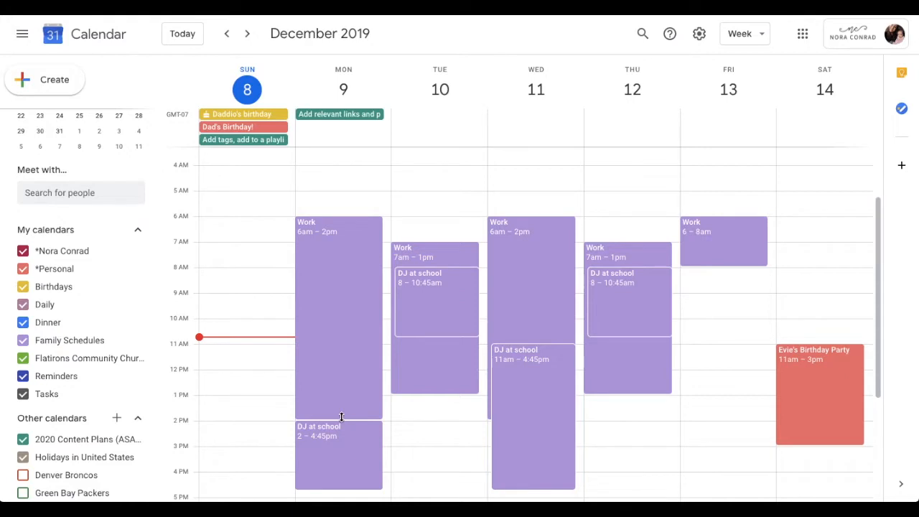
pyautogui.moveTo(341, 417); pyautogui.dragTo(340, 392)
pyautogui.click(544, 314)
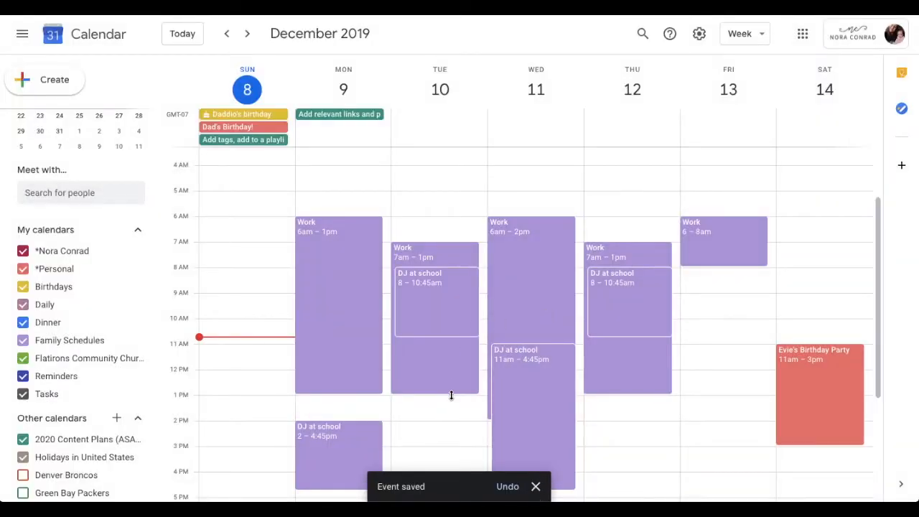
pyautogui.moveTo(452, 390); pyautogui.dragTo(454, 344)
pyautogui.click(549, 313)
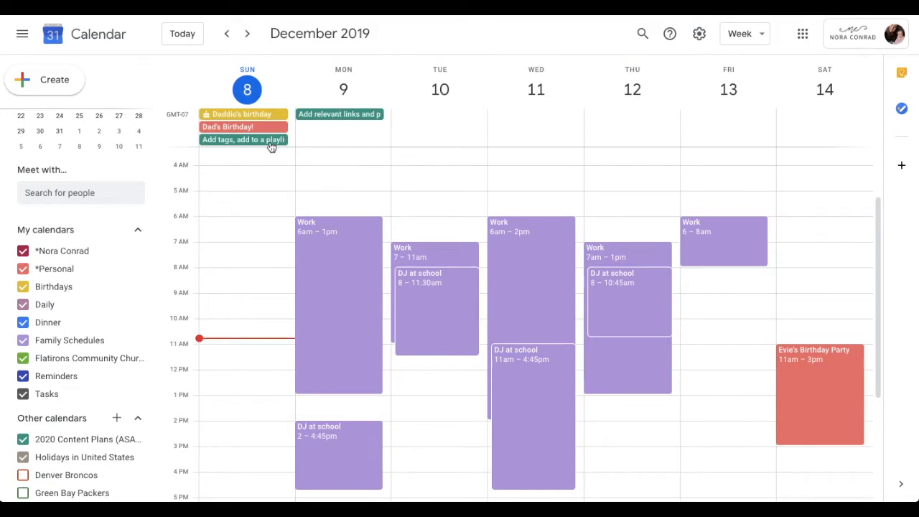
# Step: Show the Denver Broncos and Green Bay Packers calendars to check this week's games, and hide both again
pyautogui.click(23, 474)
pyautogui.click(23, 492)
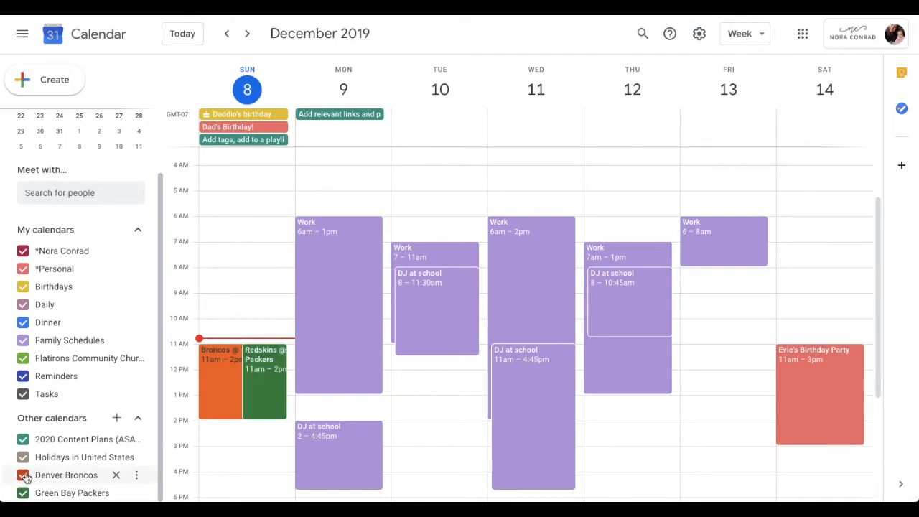
pyautogui.click(23, 474)
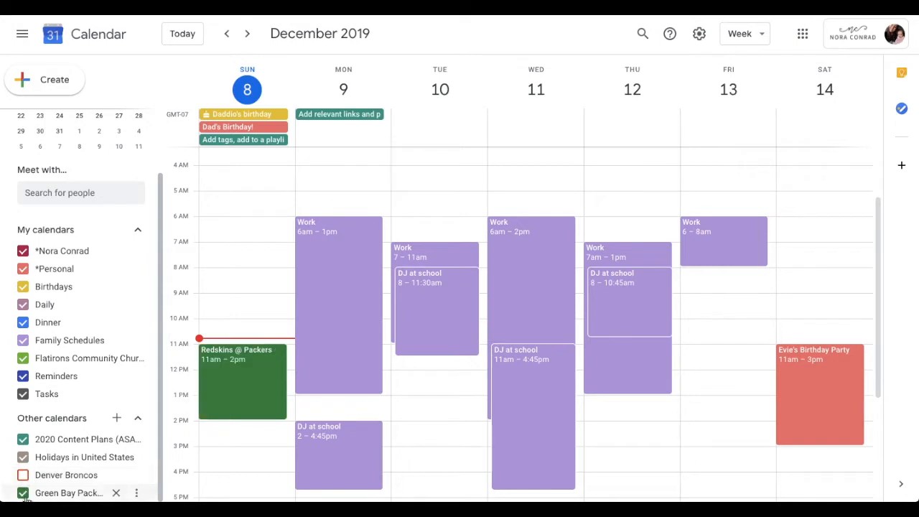
pyautogui.click(23, 492)
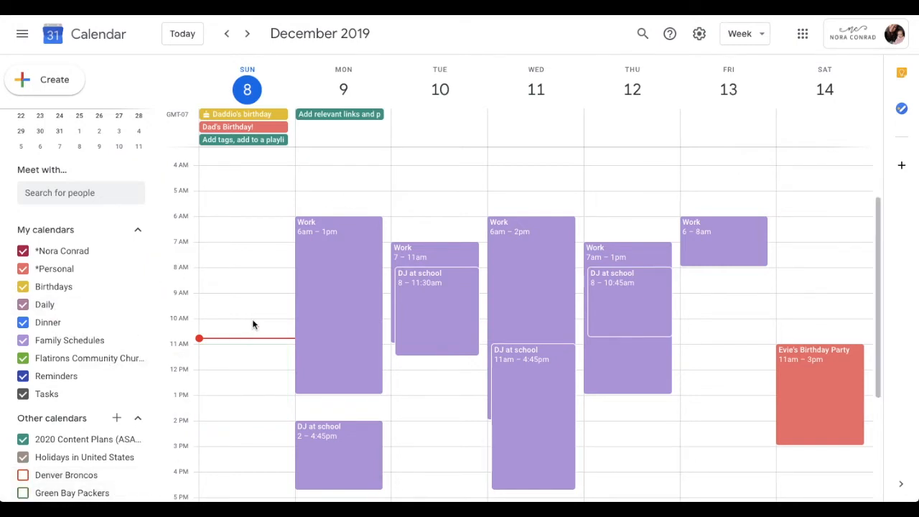
# Step: Create a Sunday, December 8 event at 11 AM on the Daily calendar, titled "Videos and editing"
pyautogui.click(243, 351)
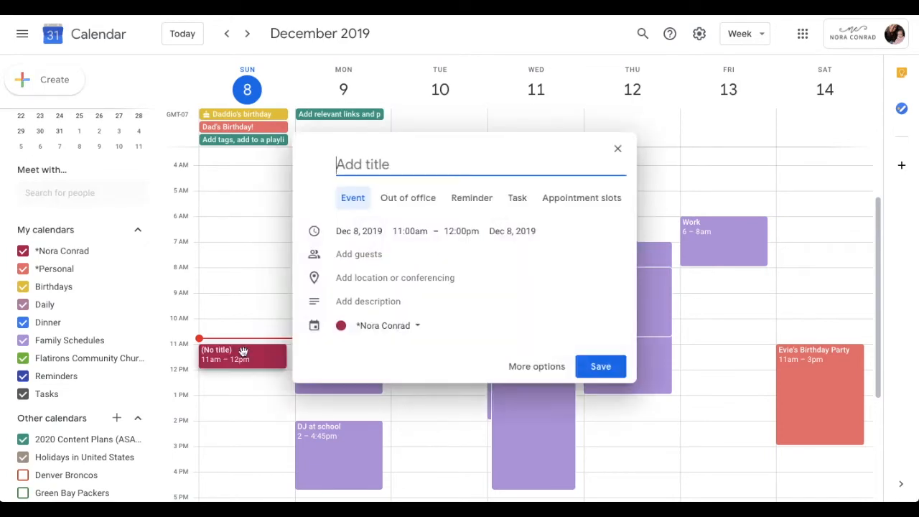
pyautogui.click(388, 331)
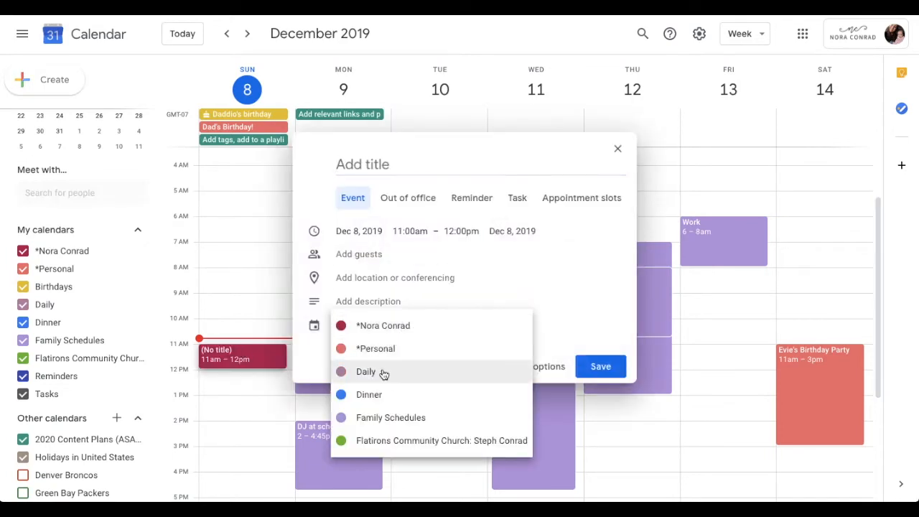
pyautogui.click(381, 372)
pyautogui.click(410, 158)
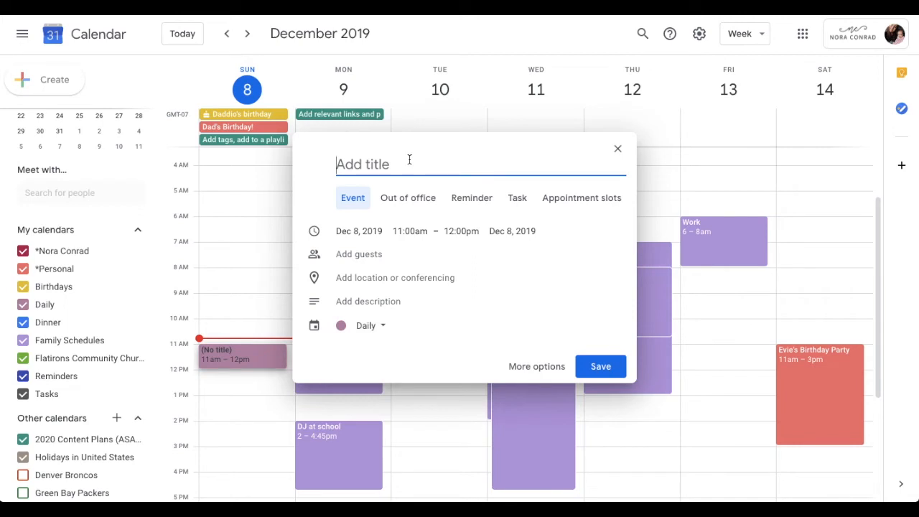
pyautogui.write('Videos and')
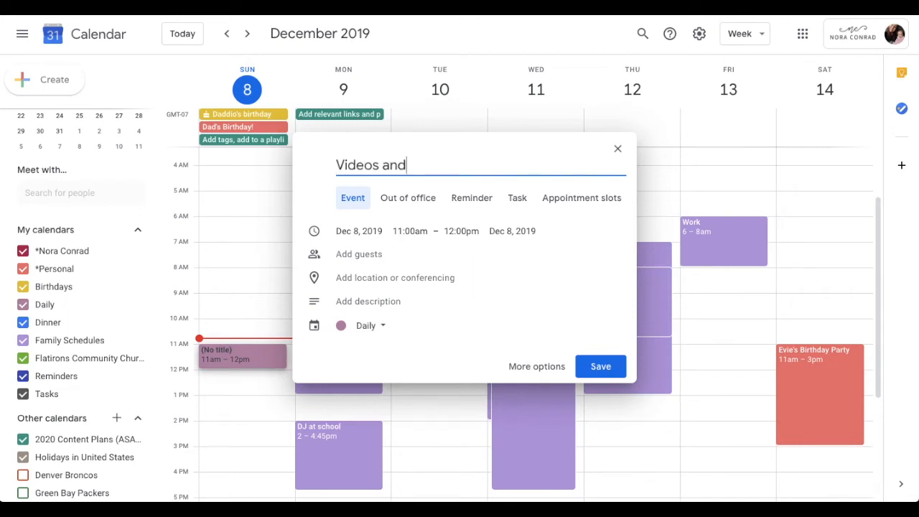
pyautogui.write(' editing')
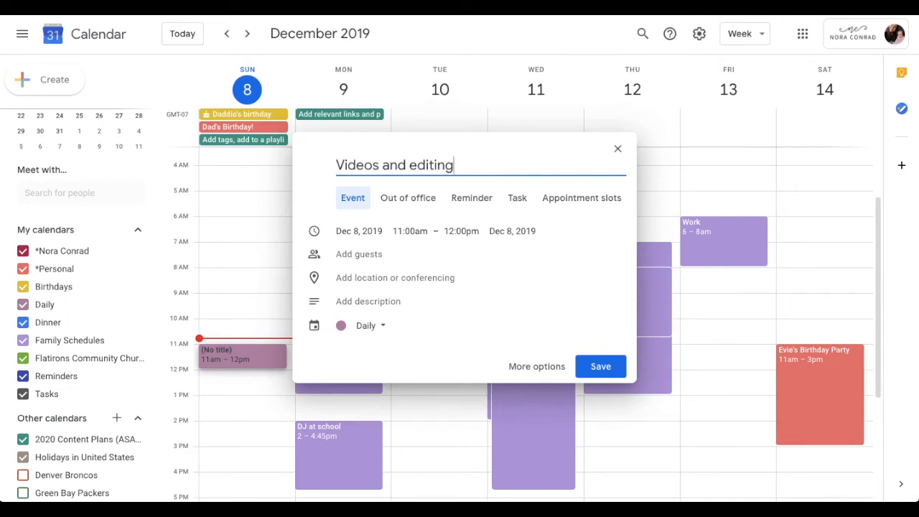
# Step: Set the end time of the "Videos and editing" event to 2:00pm and save it
pyautogui.click(463, 231)
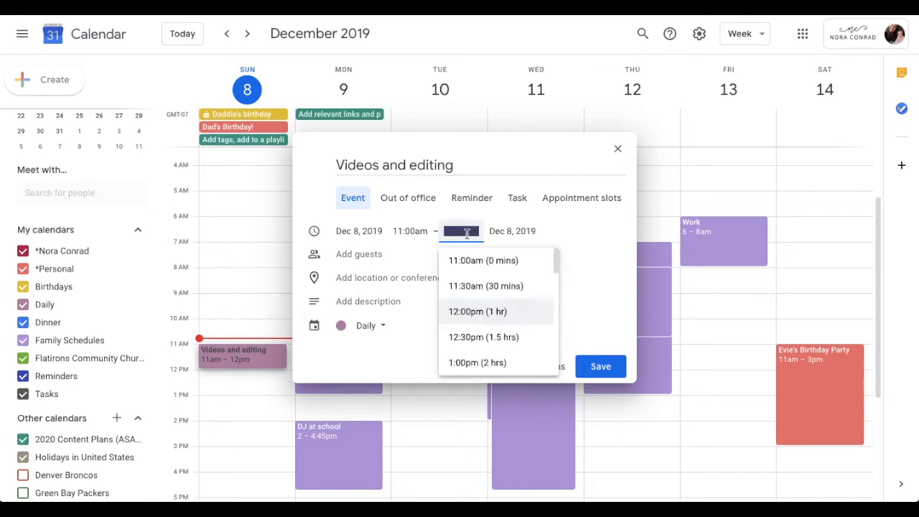
pyautogui.click(497, 328)
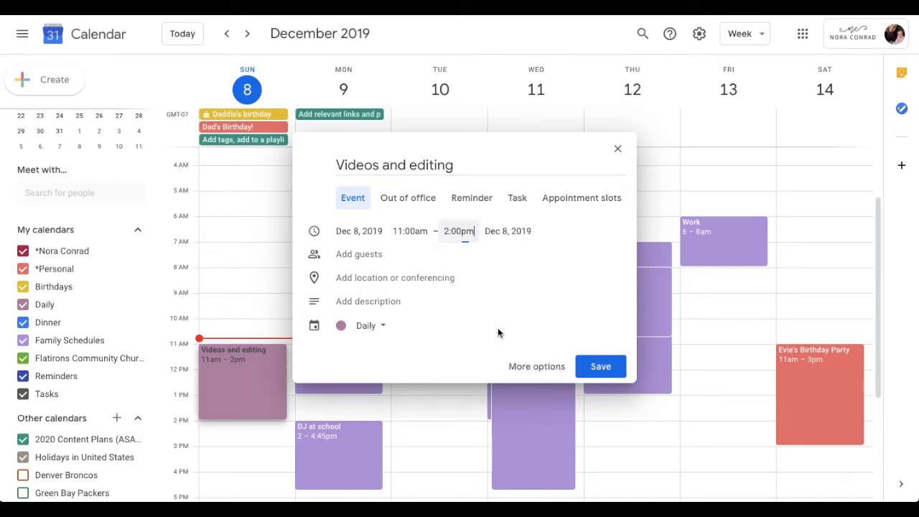
pyautogui.click(602, 367)
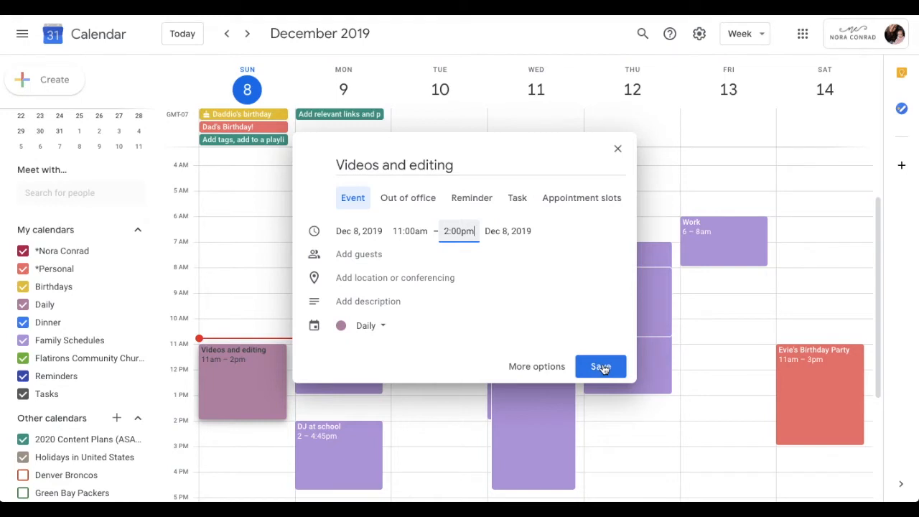
pyautogui.click(601, 368)
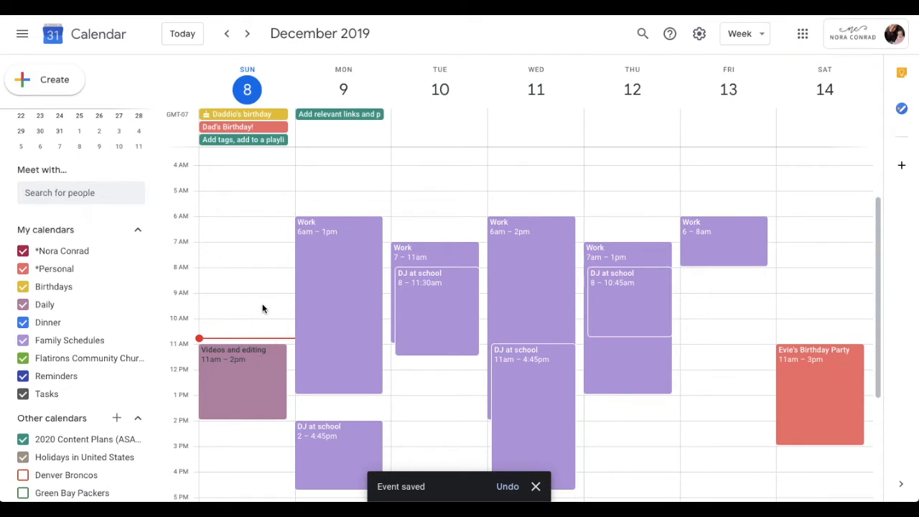
# Step: Add a "Chicken fried rice" event on Sunday, December 8 from 5 to 6 PM on the Dinner calendar
pyautogui.scroll(-2, 263, 309)
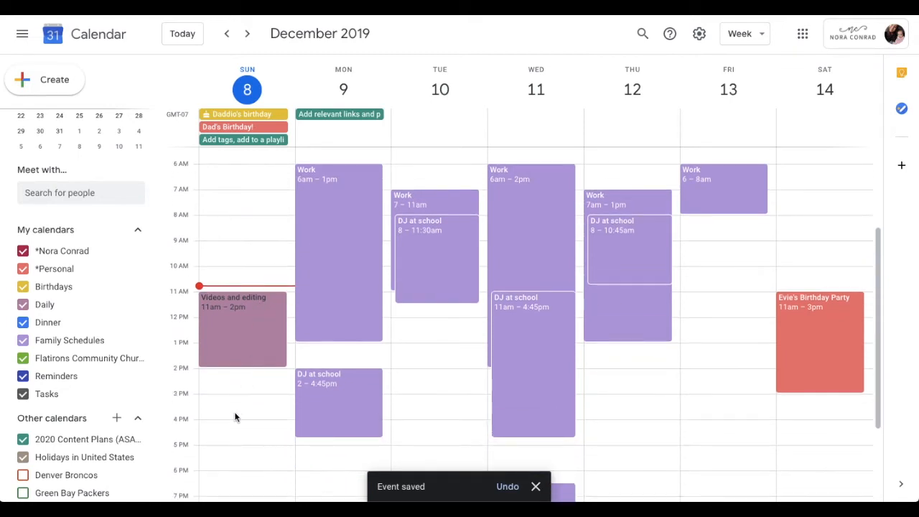
pyautogui.click(231, 456)
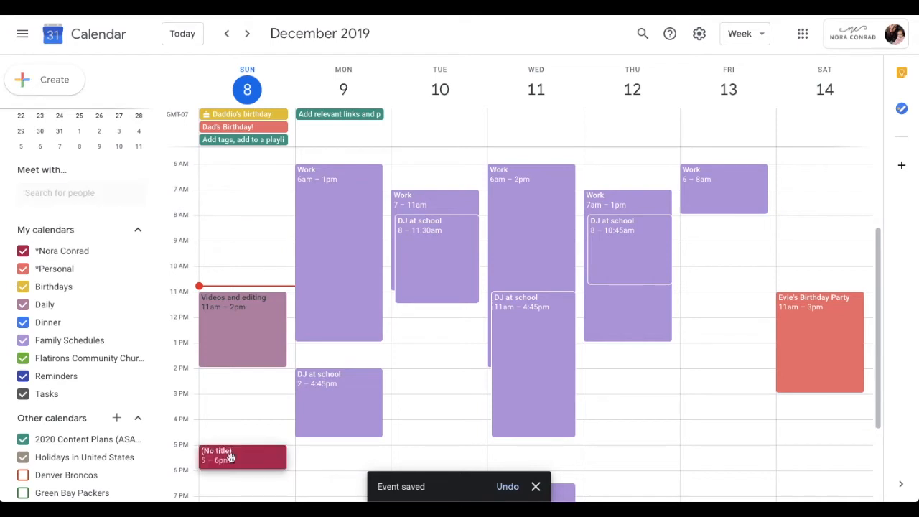
pyautogui.click(363, 386)
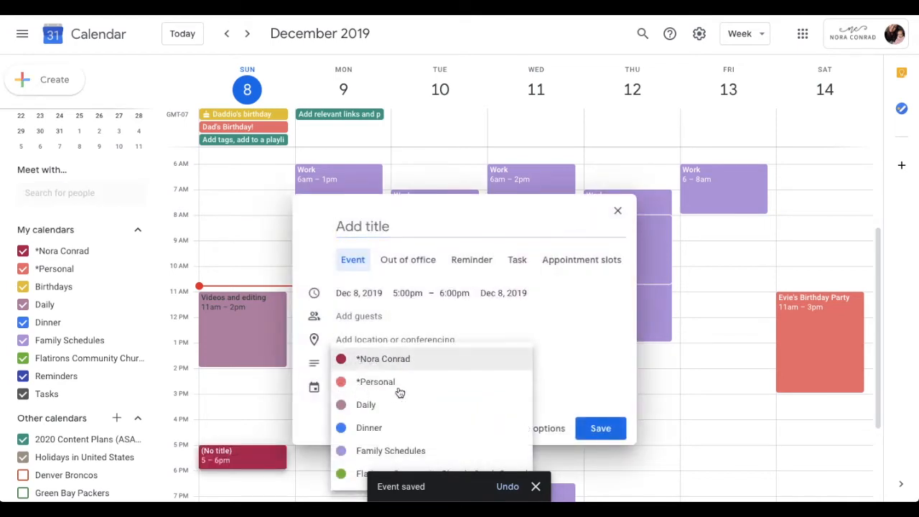
pyautogui.click(379, 428)
pyautogui.click(392, 225)
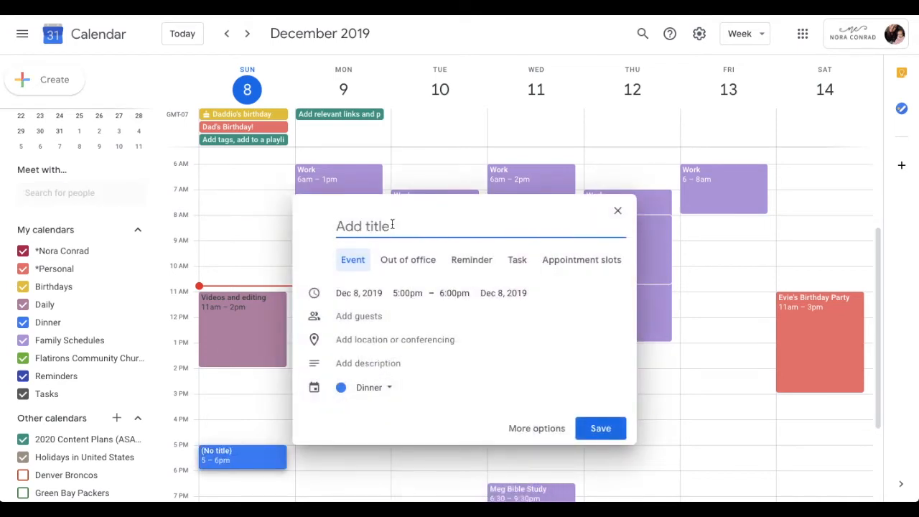
pyautogui.write('C')
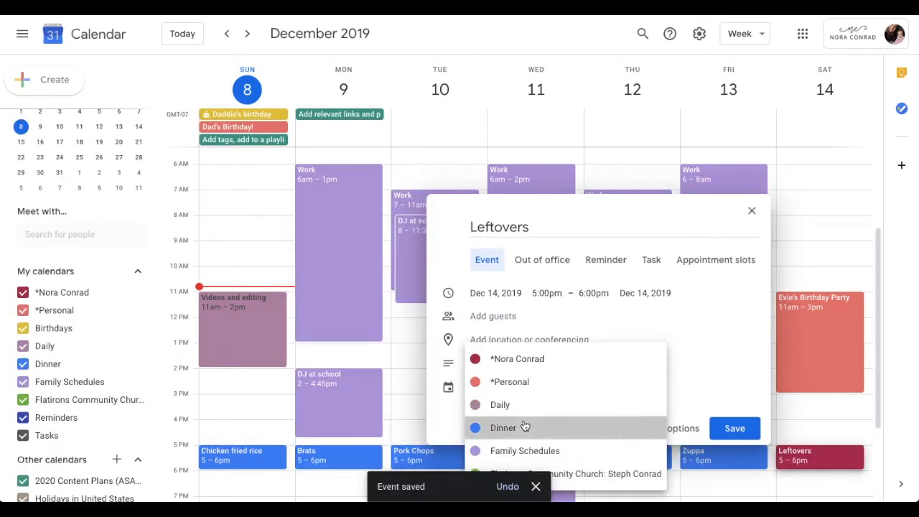
# Step: Assign Saturday's 5–6 PM "Leftovers" event to the Dinner calendar and save it
pyautogui.click(522, 427)
pyautogui.click(734, 428)
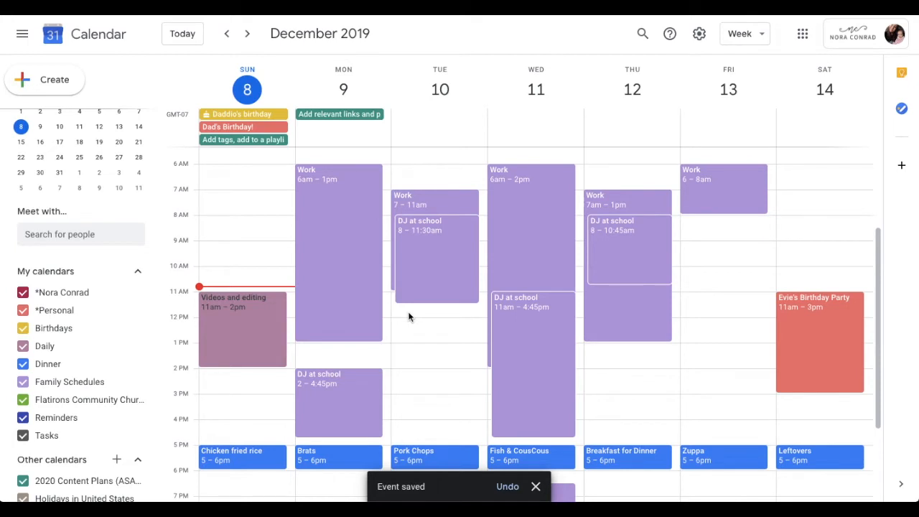
# Step: Add a "Bible Study" event on Monday, December 9 from 1 to 2 PM
pyautogui.scroll(3, 408, 316)
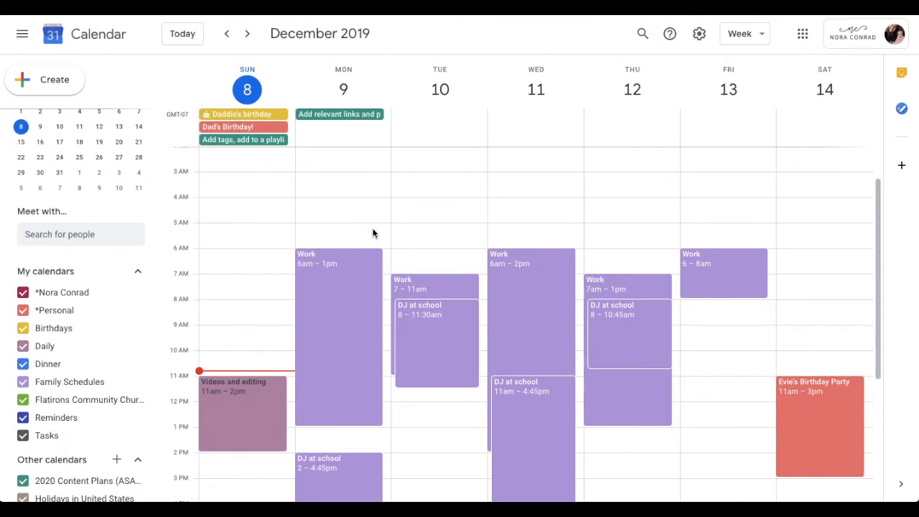
pyautogui.scroll(-4, 361, 359)
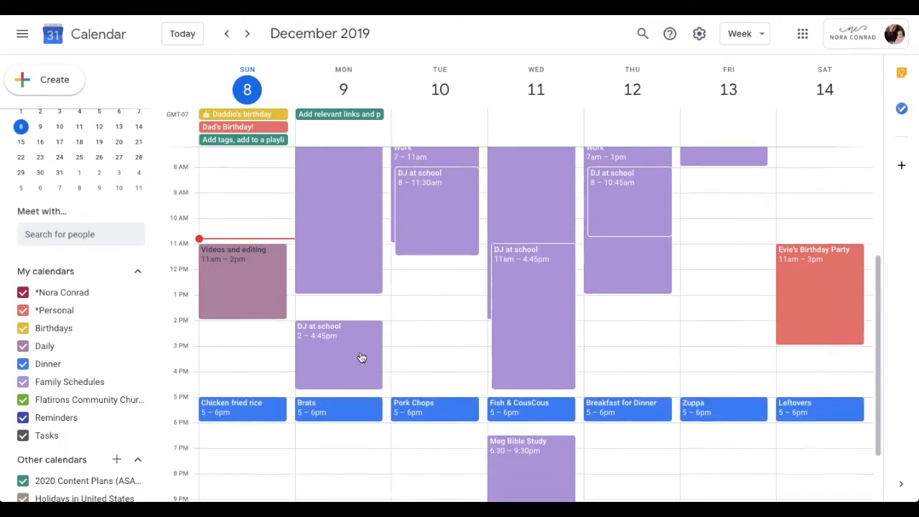
pyautogui.click(354, 297)
pyautogui.write('Study')
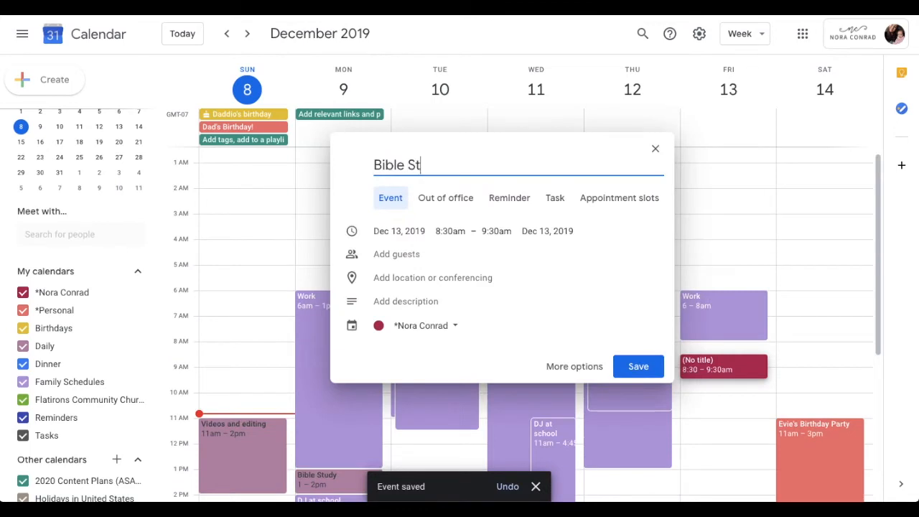
# Step: Save Friday's "Bible Study" event on the Daily calendar and adjust its time to 8–10 AM
pyautogui.click(454, 327)
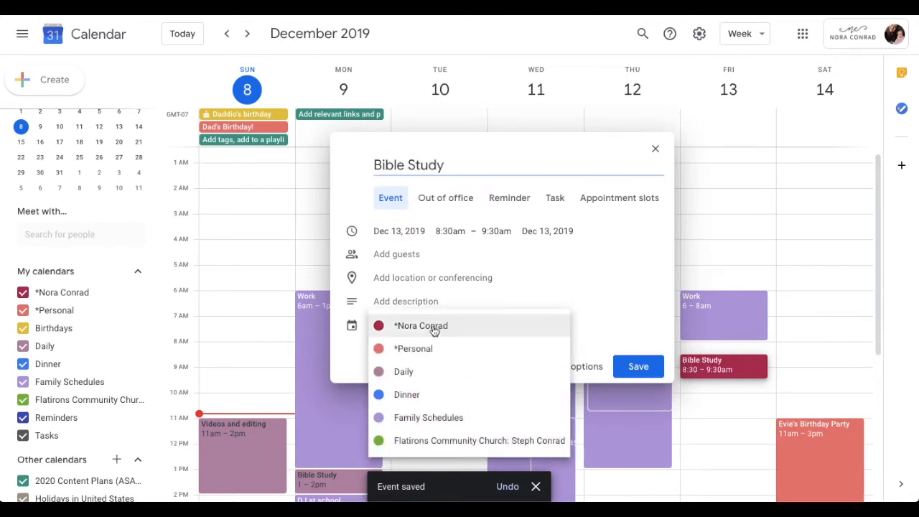
pyautogui.click(404, 371)
pyautogui.click(630, 366)
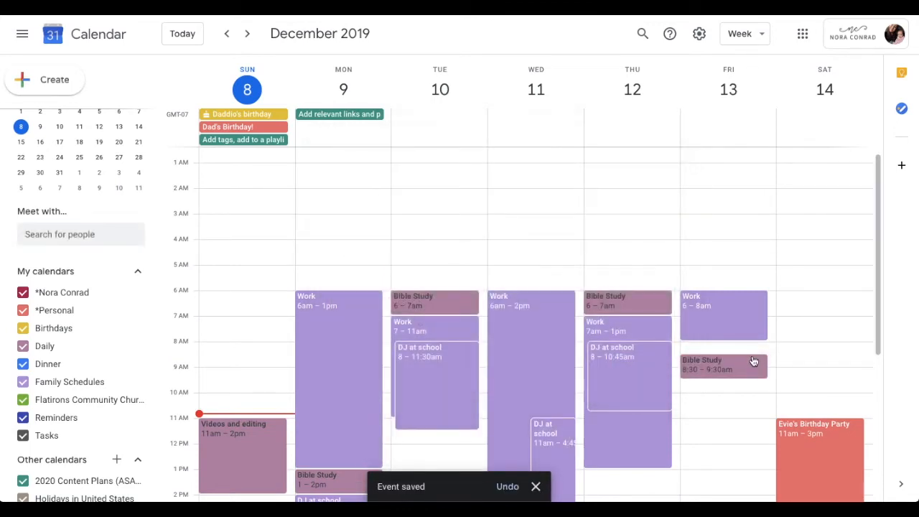
pyautogui.moveTo(748, 362); pyautogui.dragTo(735, 392)
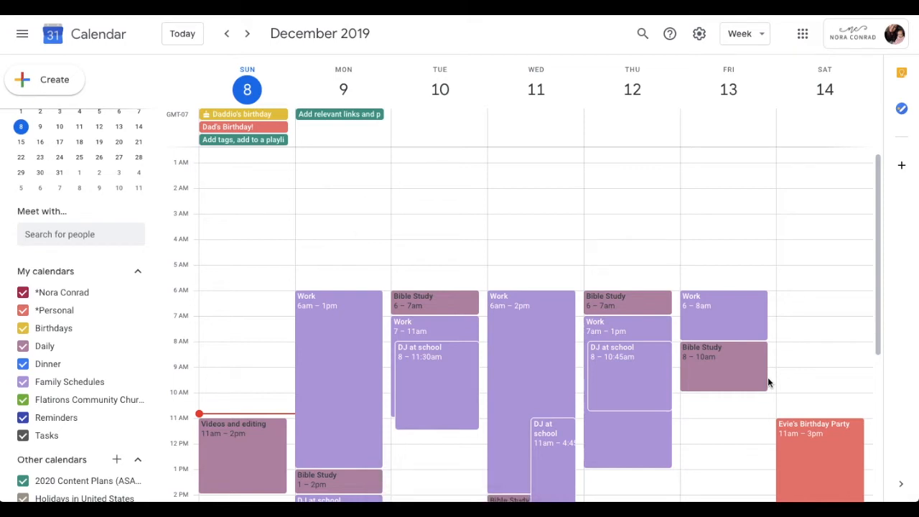
# Step: Add a "Workout" event on Monday, December 9 from 4:30 to 5:30 AM on the Daily calendar
pyautogui.scroll(-2, 802, 312)
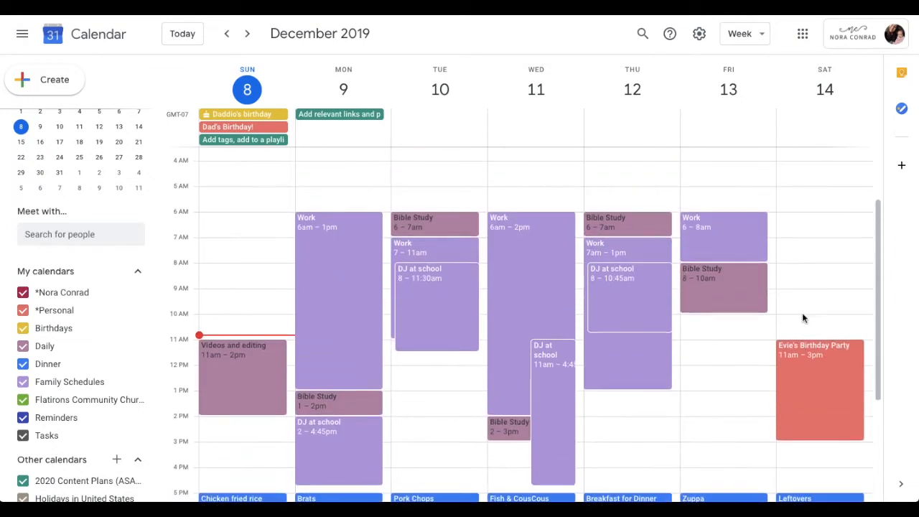
pyautogui.scroll(-2, 433, 429)
pyautogui.scroll(2, 433, 429)
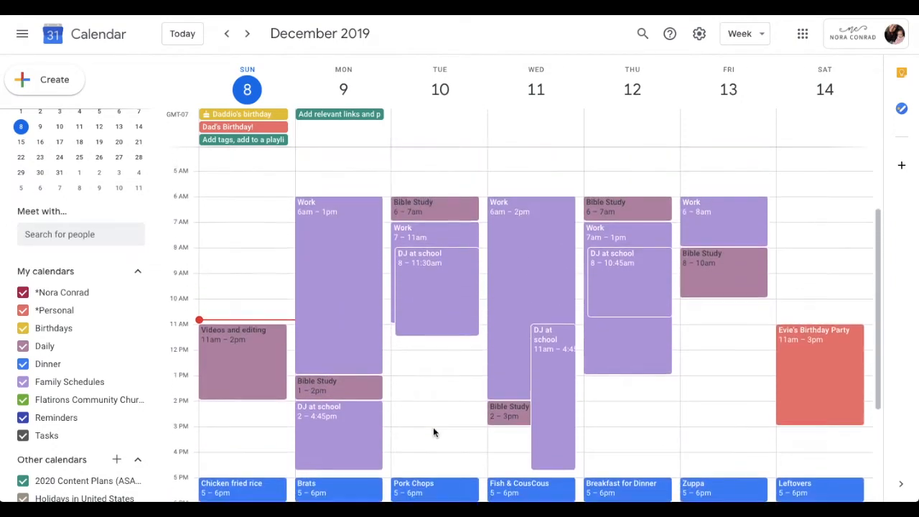
pyautogui.scroll(2, 433, 429)
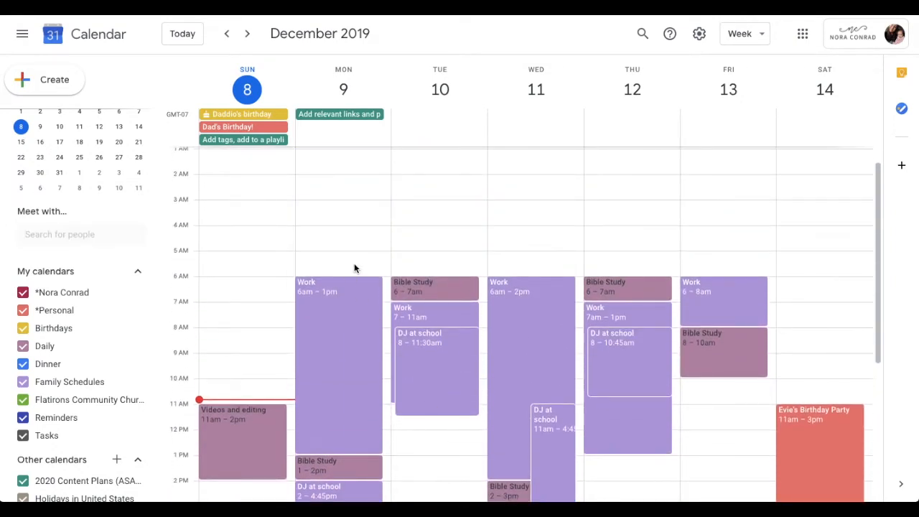
pyautogui.click(354, 266)
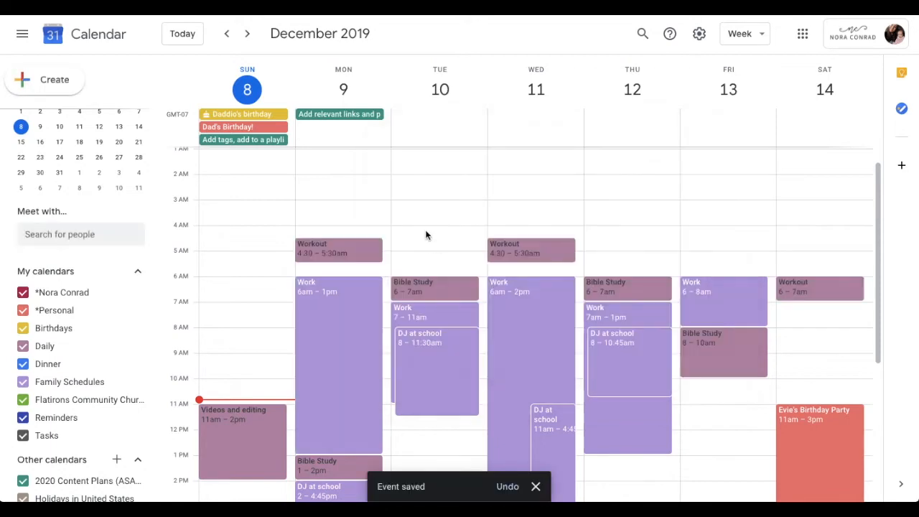
# Step: Add a "Chores & Dailies" event on Monday, December 9 on the Daily calendar and move it to 2–3 PM
pyautogui.scroll(-3, 425, 235)
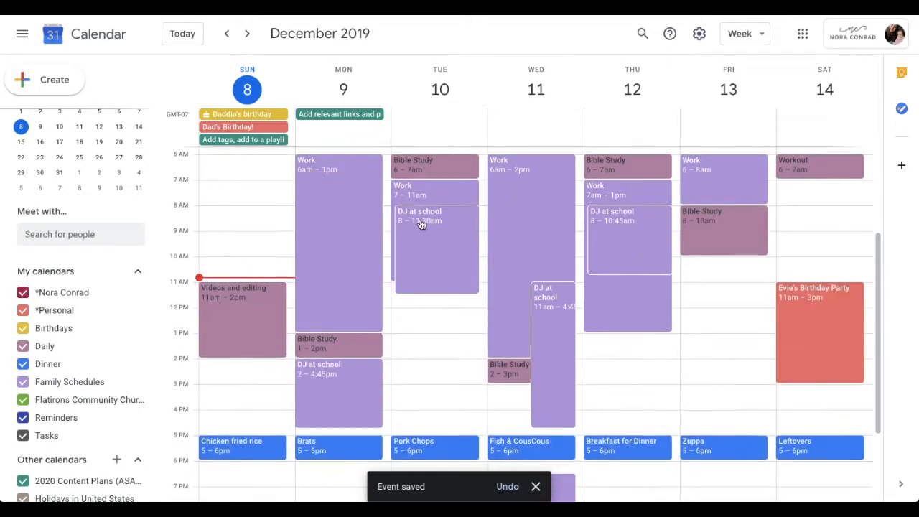
pyautogui.scroll(1, 424, 226)
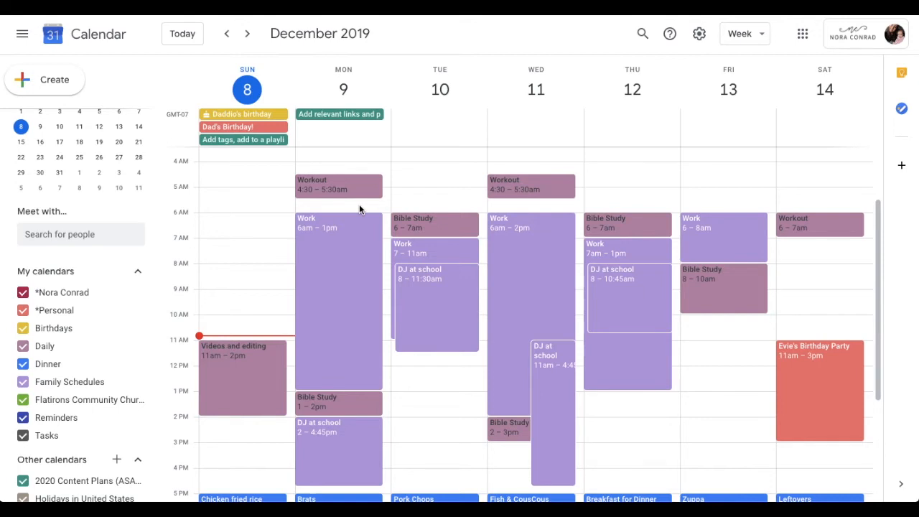
pyautogui.click(359, 208)
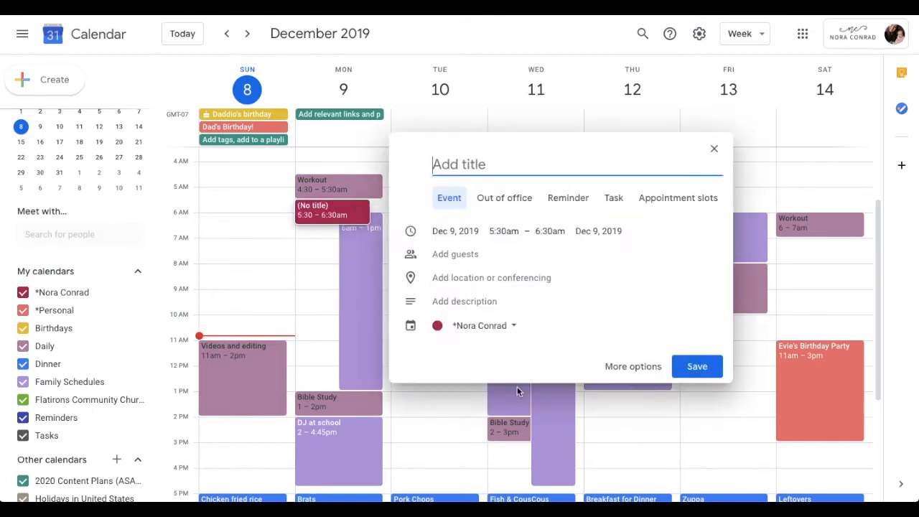
pyautogui.click(492, 328)
pyautogui.click(463, 370)
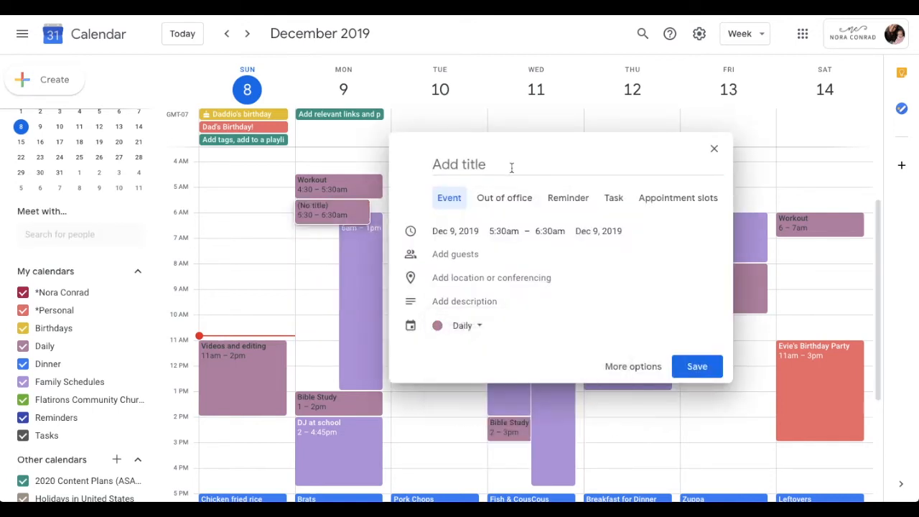
pyautogui.write('Chores')
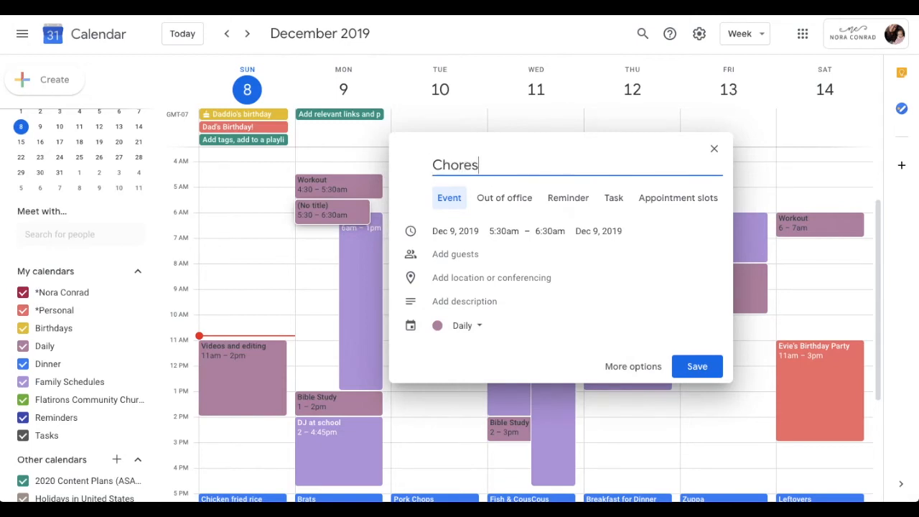
pyautogui.write(' & Dailies')
pyautogui.click(705, 366)
pyautogui.moveTo(316, 214); pyautogui.dragTo(360, 431)
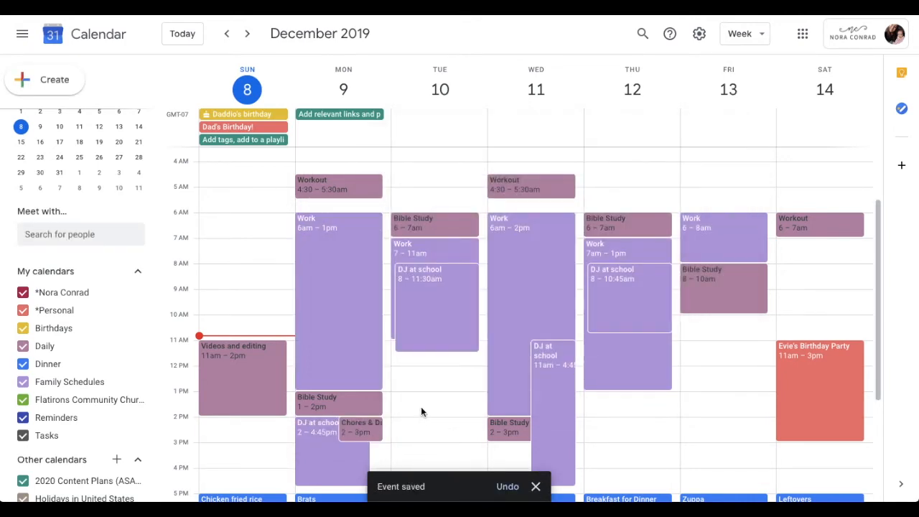
# Step: Add a "Chores & Dailies" event on Tuesday, December 10 from 12:30 to 1:30 PM and reassign it to the Daily calendar
pyautogui.click(426, 378)
pyautogui.write('C')
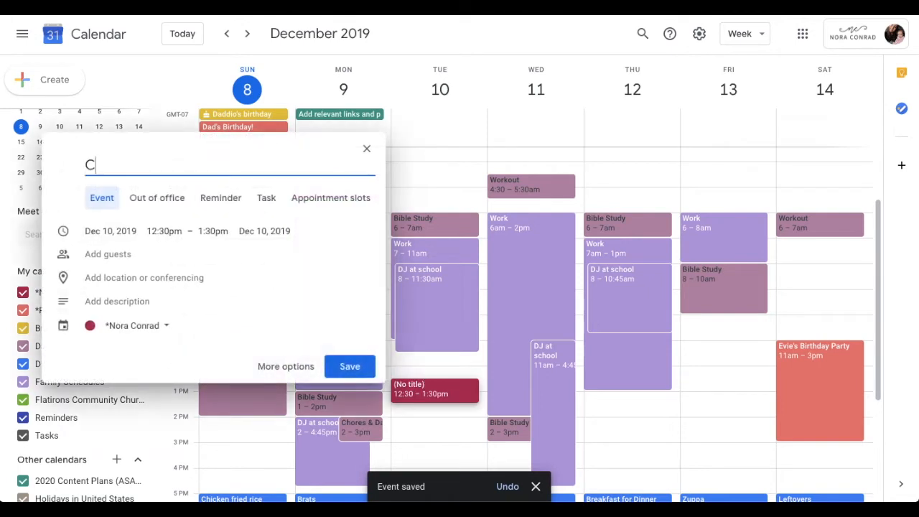
pyautogui.write('hores & Dailies')
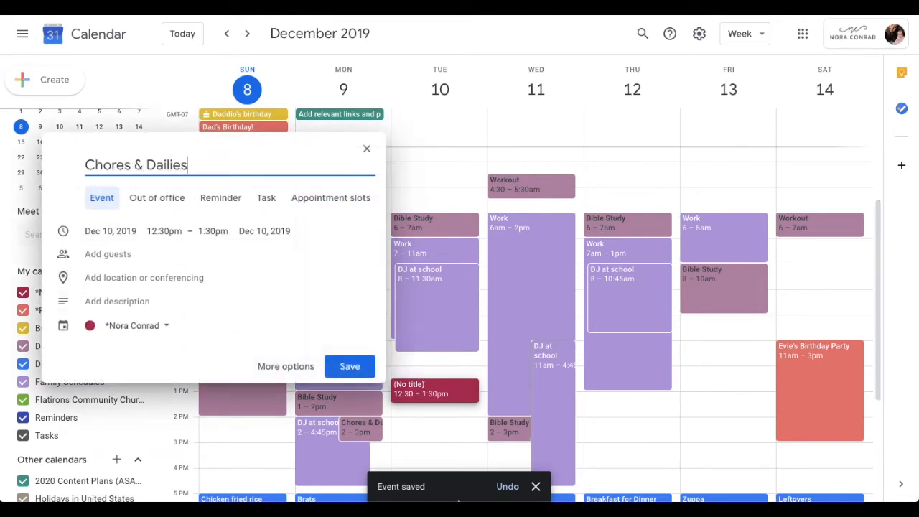
pyautogui.click(349, 366)
pyautogui.click(456, 397)
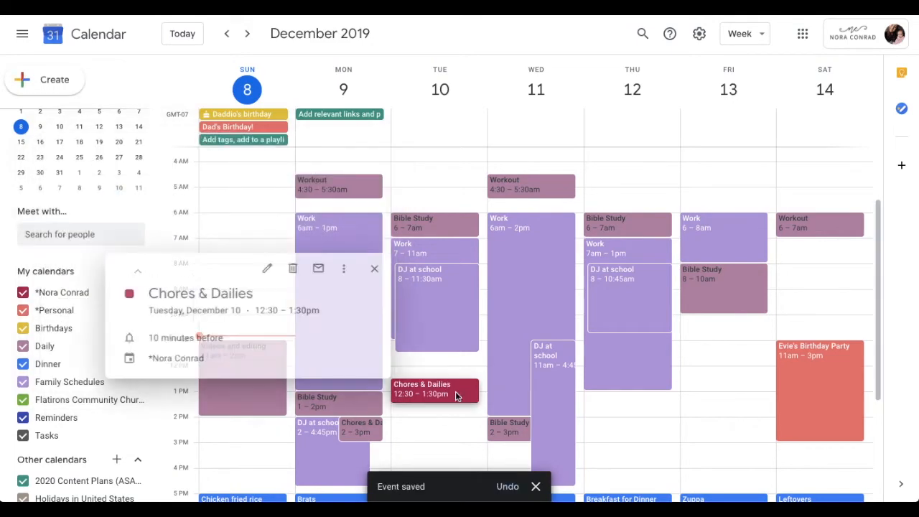
pyautogui.click(256, 272)
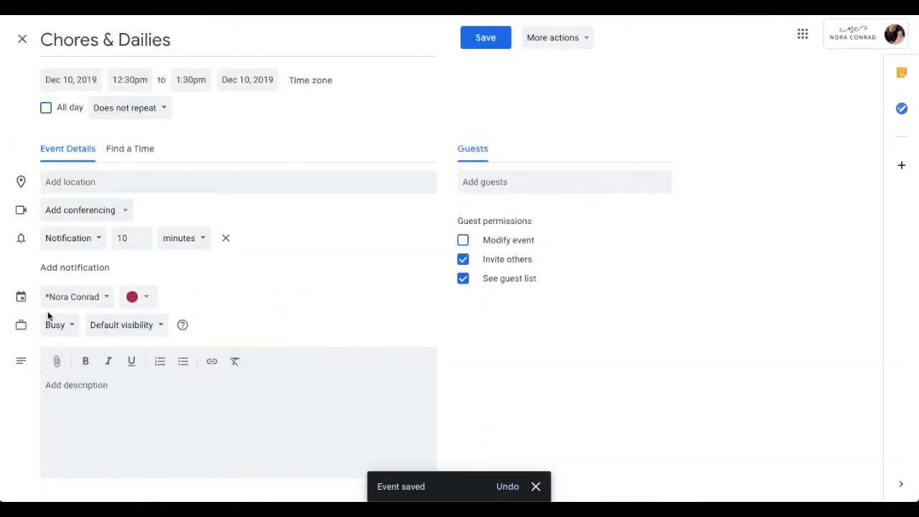
pyautogui.click(80, 296)
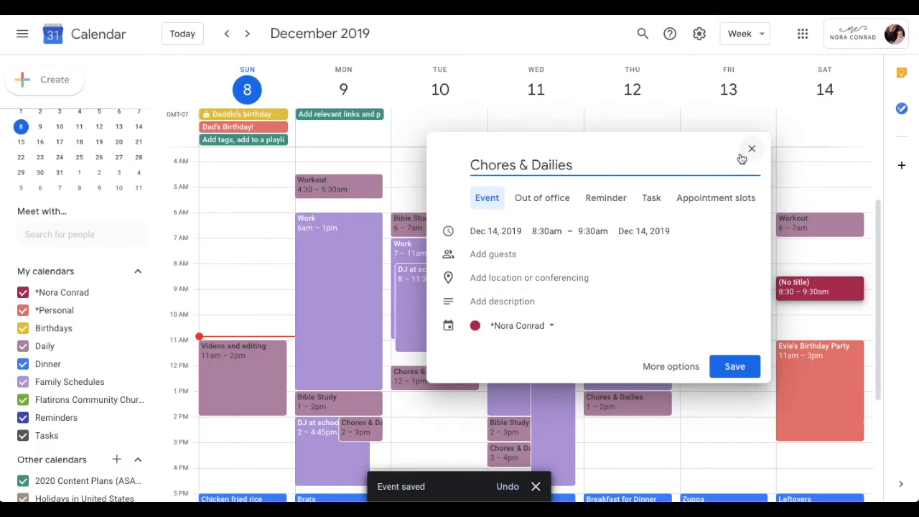
# Step: Discard the unsaved "Chores & Dailies" event on Saturday, December 14
pyautogui.click(786, 252)
pyautogui.click(511, 278)
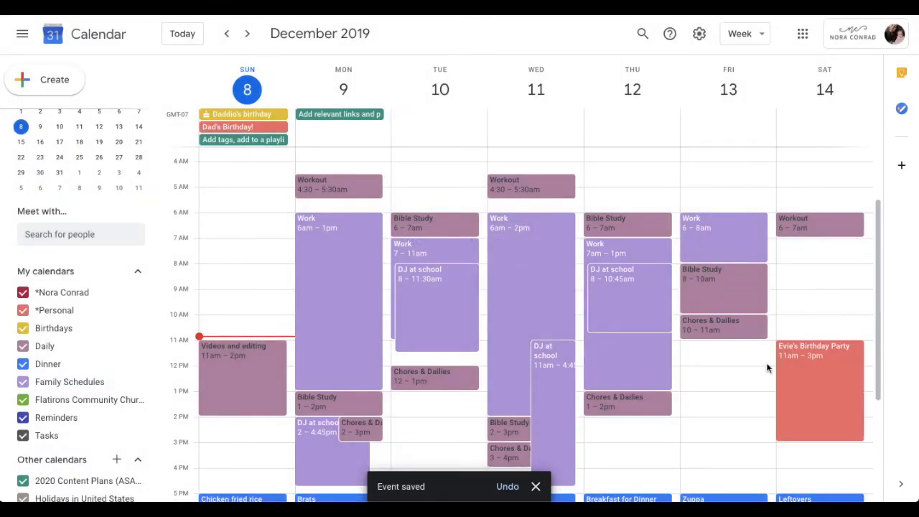
# Step: Start an "Aurora" event on Friday, December 13 at 11:30 AM and assign it to the Daily calendar
pyautogui.click(736, 356)
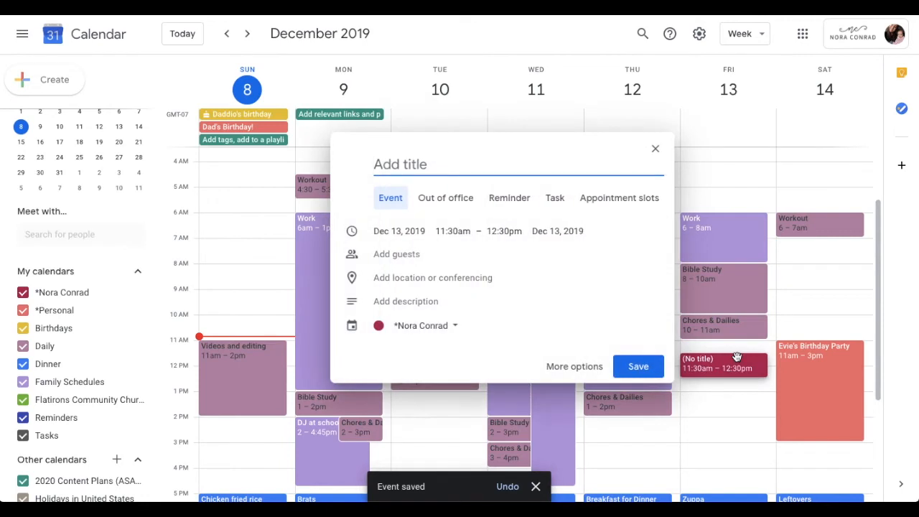
pyautogui.write('Aurora')
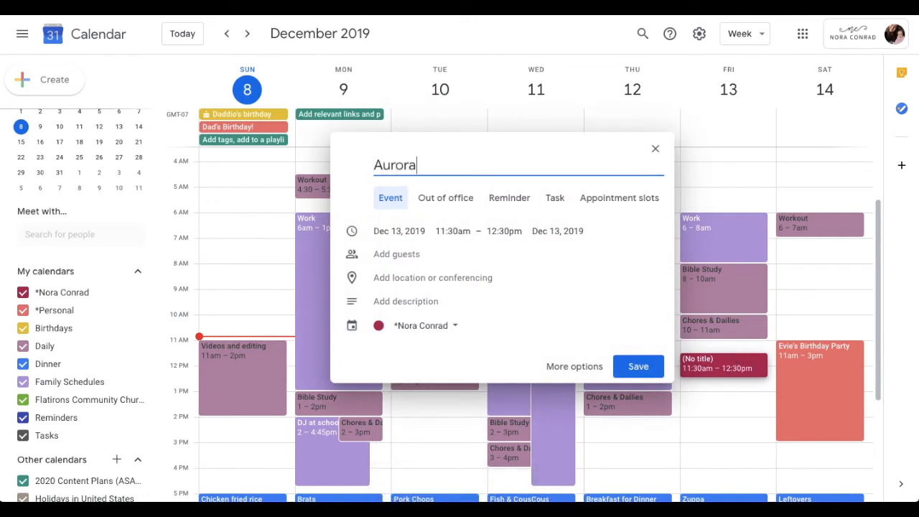
pyautogui.click(430, 326)
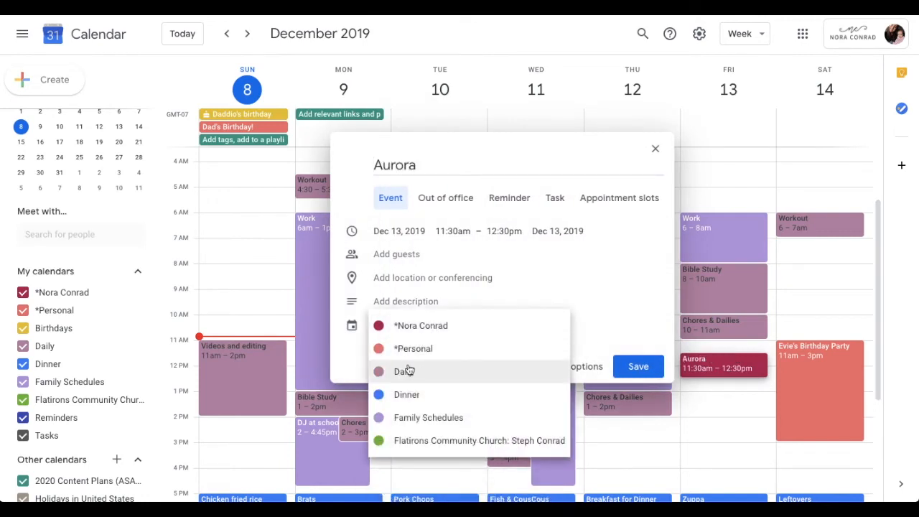
pyautogui.click(402, 369)
# Step: Set the "Aurora" event to end on December 14, 2019 at 4:00 PM and save it
pyautogui.click(503, 231)
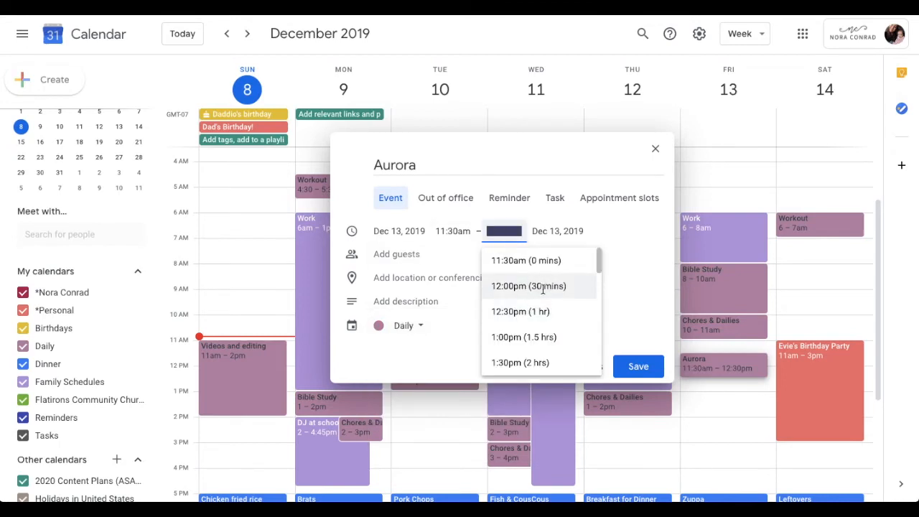
pyautogui.scroll(-3, 542, 287)
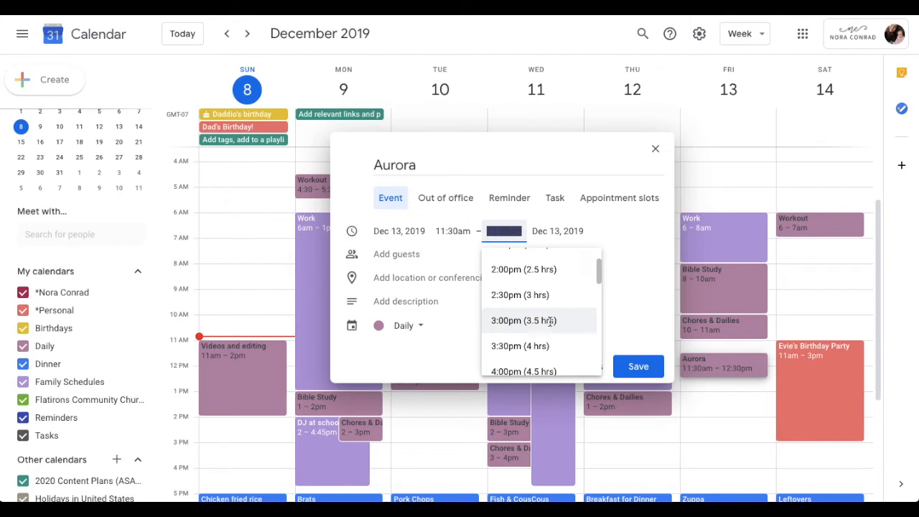
pyautogui.click(627, 260)
pyautogui.click(563, 230)
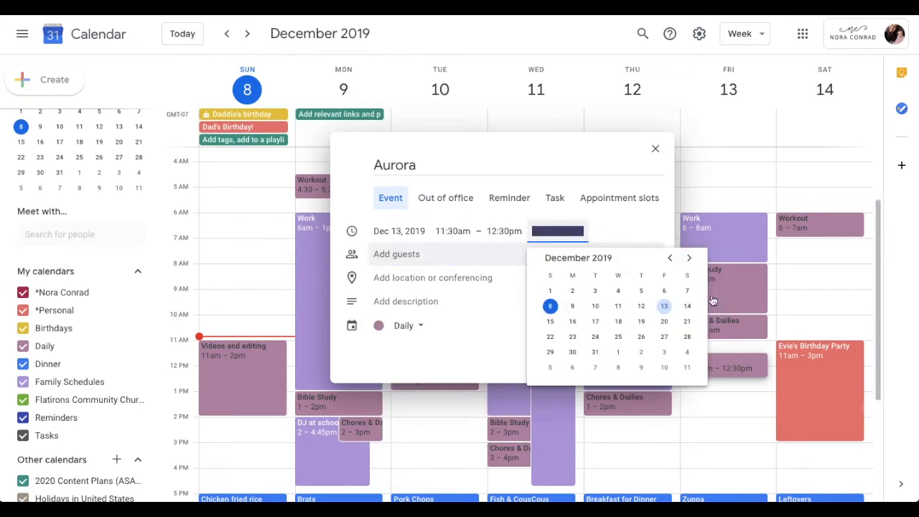
pyautogui.click(688, 306)
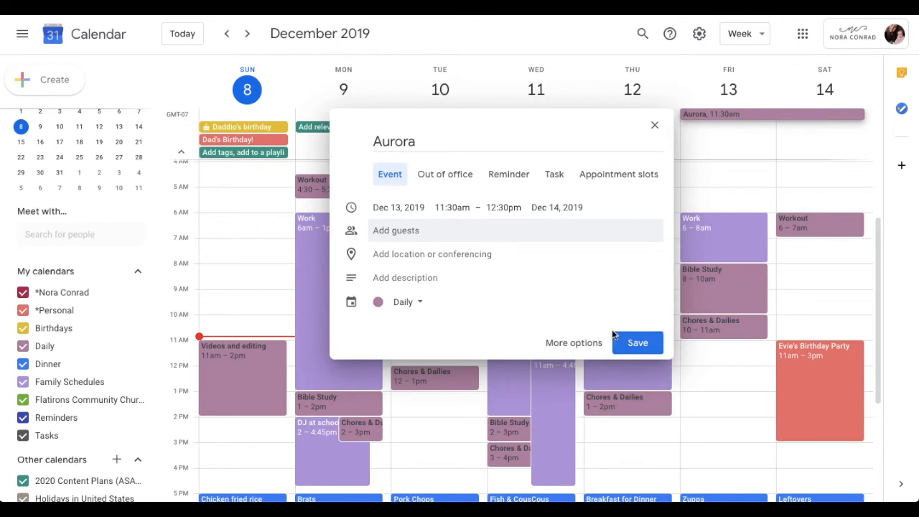
pyautogui.click(500, 206)
pyautogui.scroll(-3, 507, 319)
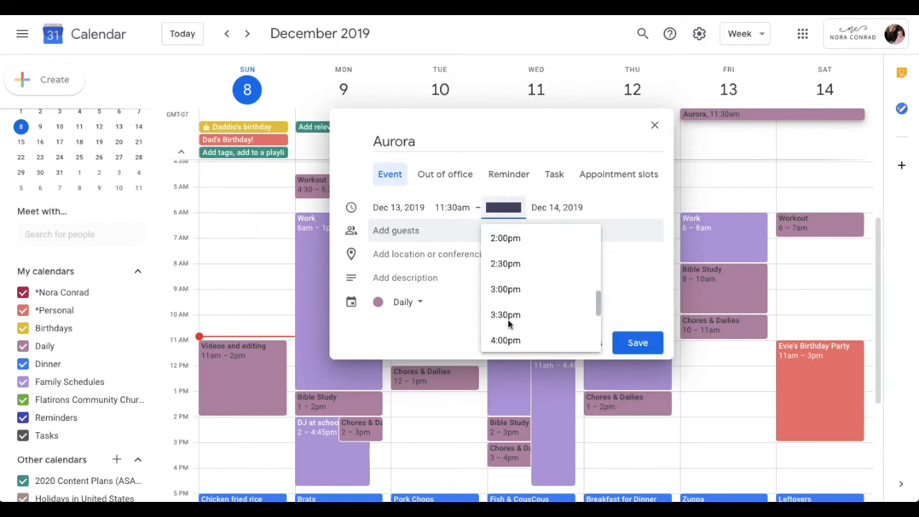
pyautogui.click(507, 336)
pyautogui.click(637, 343)
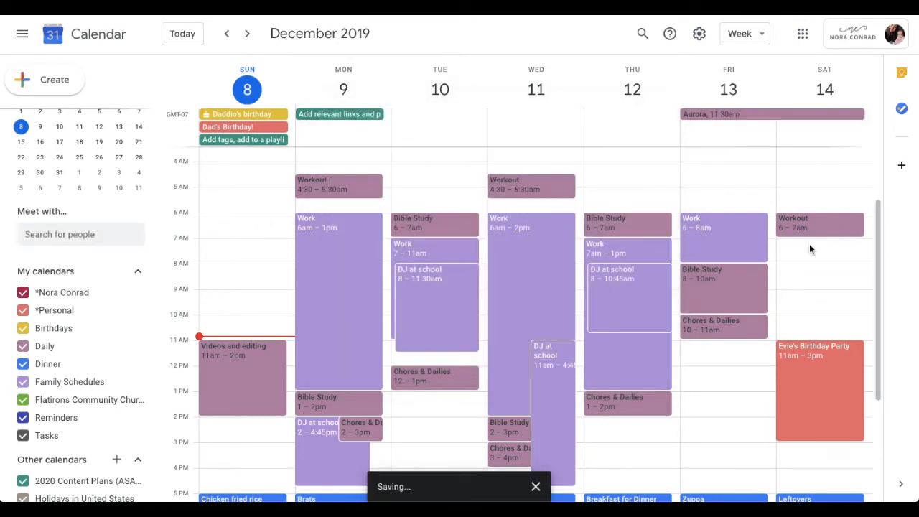
# Step: Move Saturday's "Workout" event to Friday, December 13 from 4:30 to 5:30 AM
pyautogui.moveTo(816, 227); pyautogui.dragTo(710, 186)
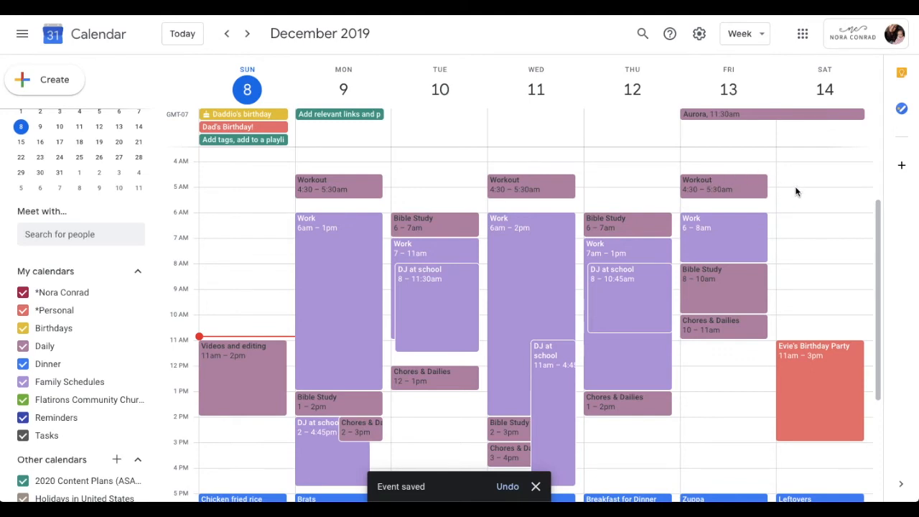
# Step: Add a "Work" event on the Daily calendar for Friday, December 13, adjusted to run from 11 AM to 1 PM
pyautogui.click(707, 356)
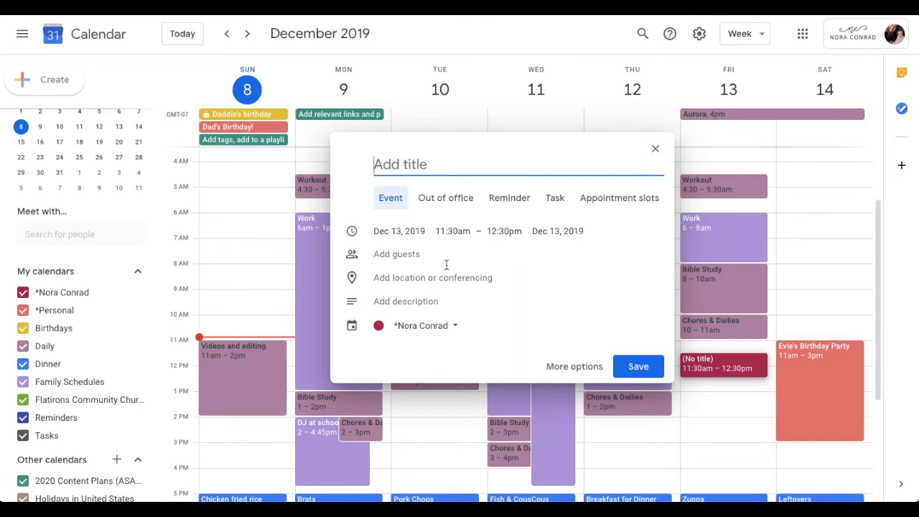
pyautogui.click(391, 326)
pyautogui.click(426, 372)
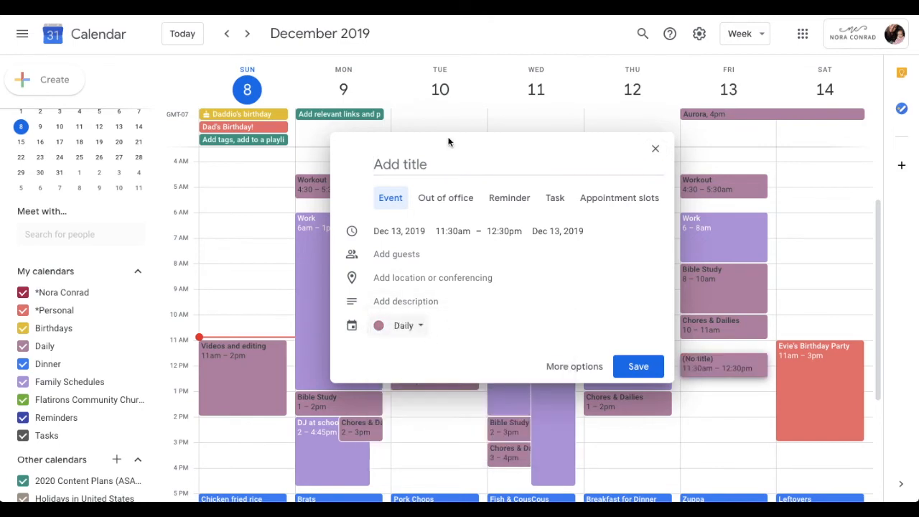
pyautogui.click(437, 172)
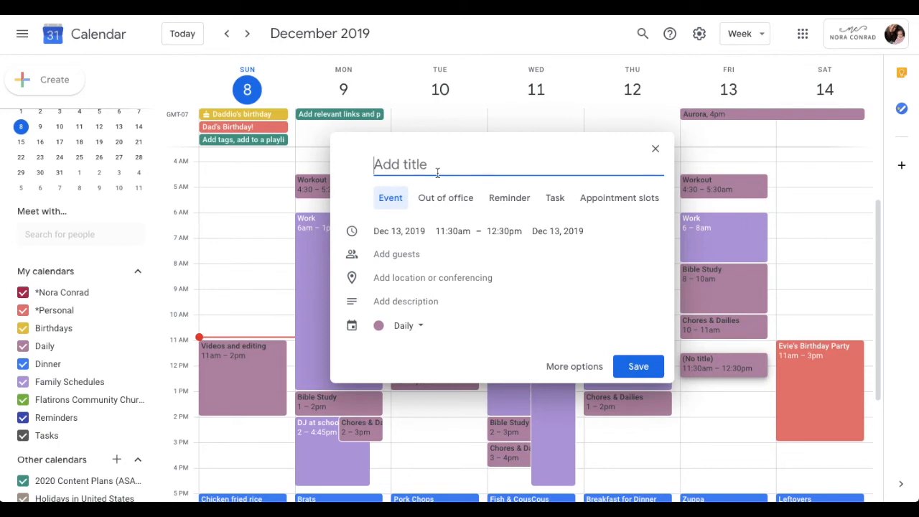
pyautogui.write('Work')
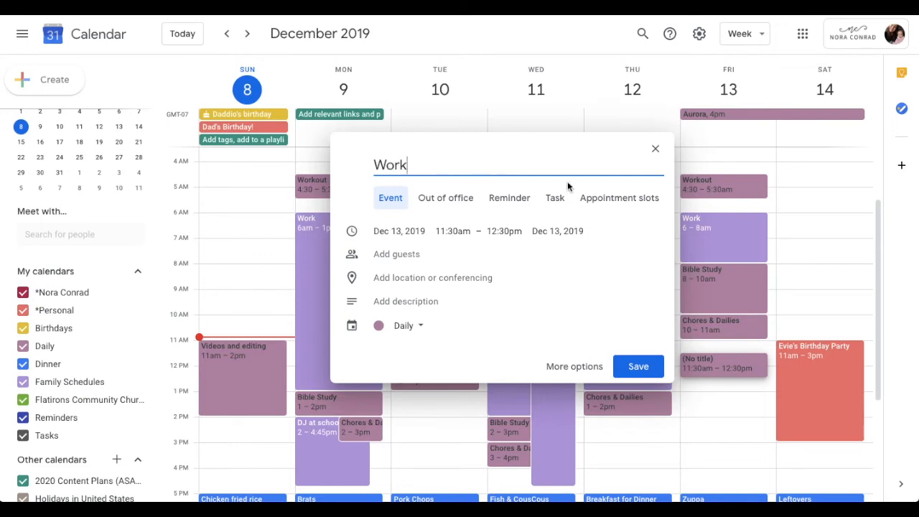
pyautogui.click(654, 366)
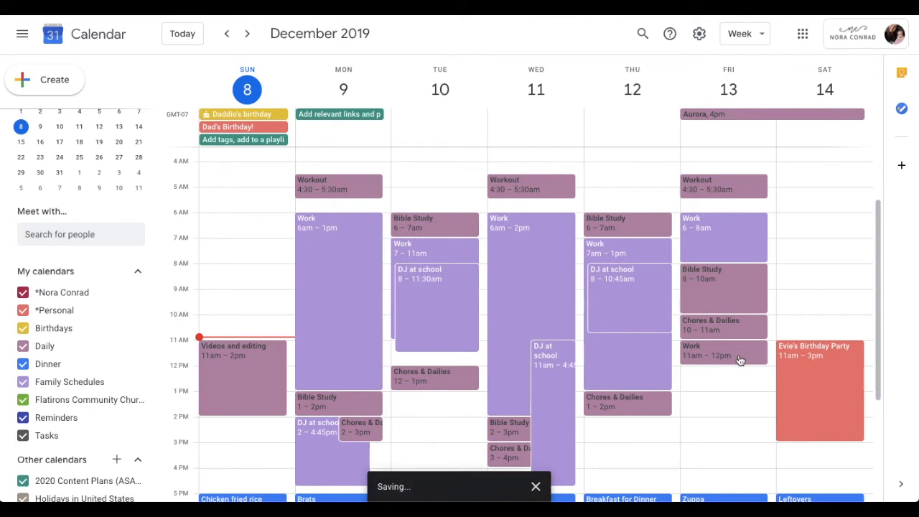
pyautogui.moveTo(737, 362); pyautogui.dragTo(735, 391)
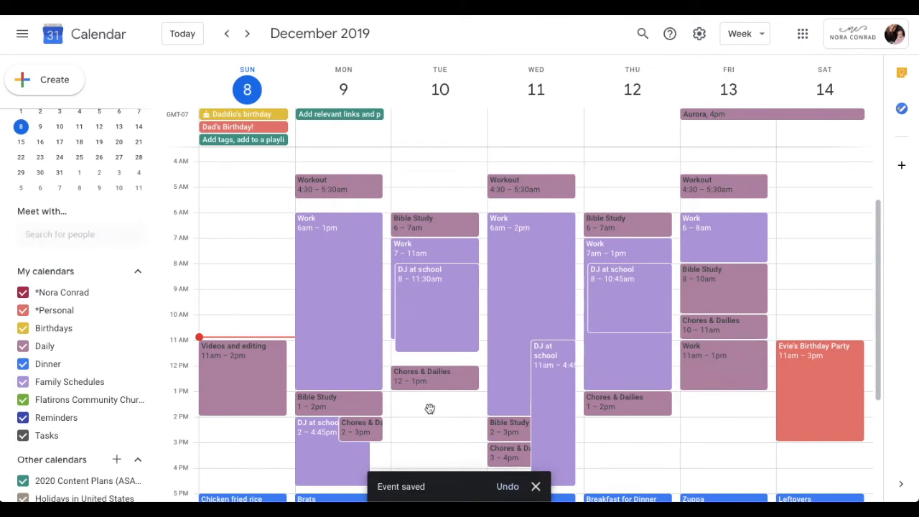
# Step: Add a "Work" event on the Daily calendar for Tuesday, December 10, adjusted to run from 1 to 4 PM
pyautogui.click(429, 407)
pyautogui.write('Work')
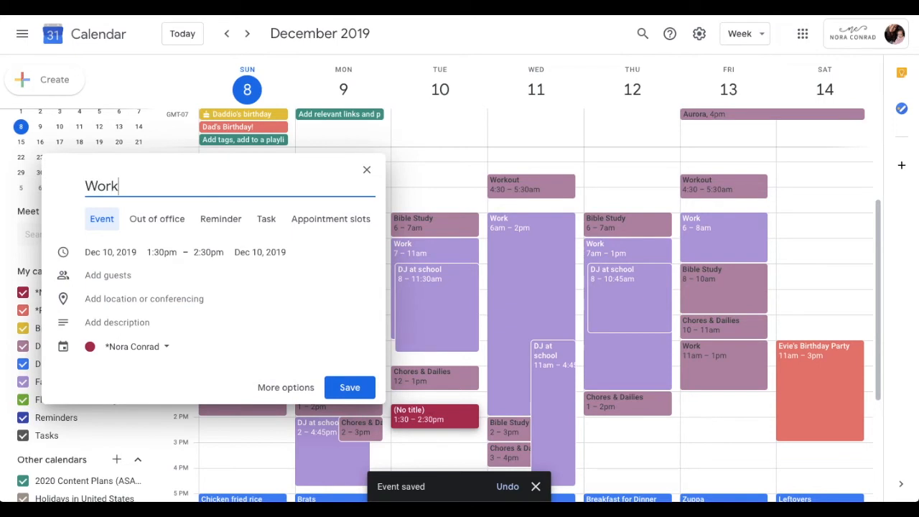
pyautogui.click(127, 348)
pyautogui.click(123, 390)
pyautogui.click(348, 387)
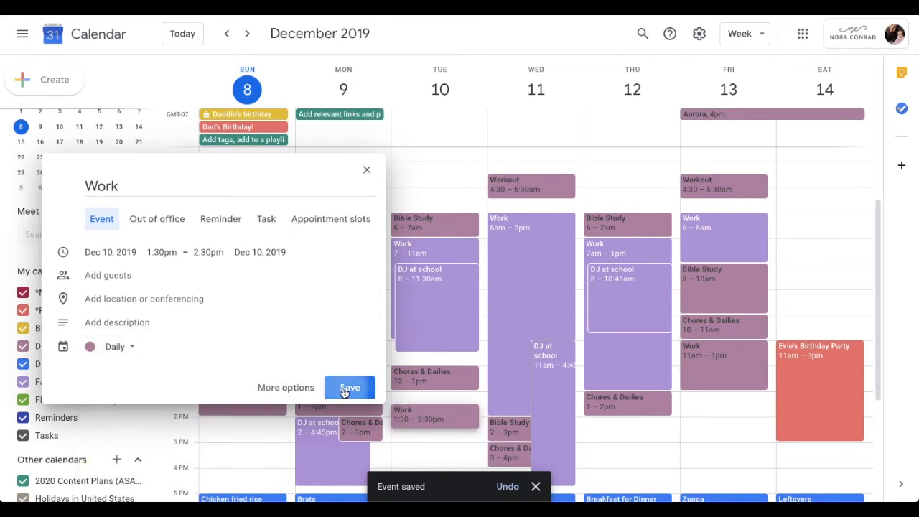
pyautogui.moveTo(459, 423); pyautogui.dragTo(440, 461)
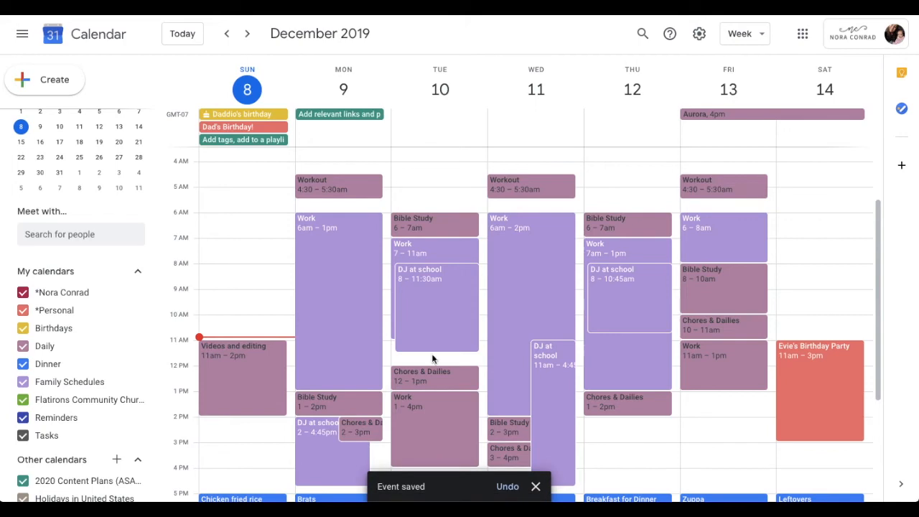
# Step: Rename Sunday's "Videos and editing" event as "(Work) Videos and editing" and save it
pyautogui.click(265, 380)
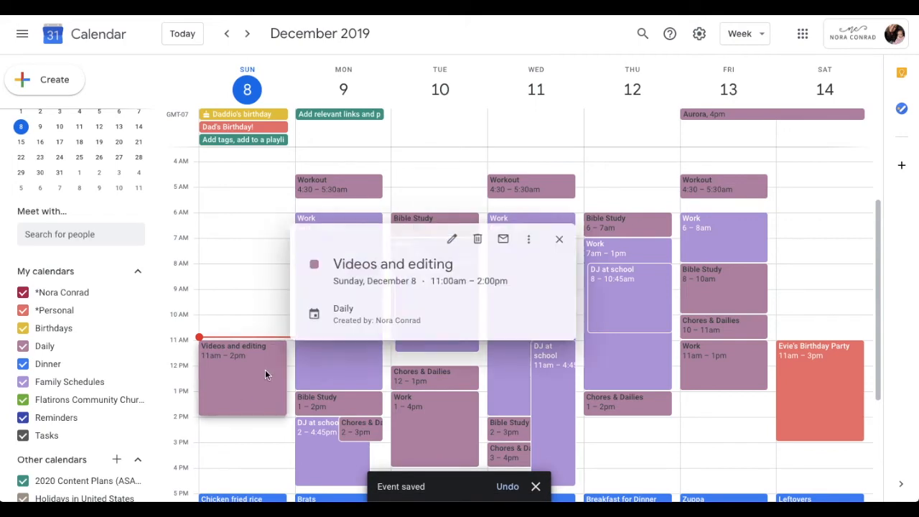
pyautogui.click(454, 239)
pyautogui.click(44, 40)
pyautogui.write('(WorksVideos and editing')
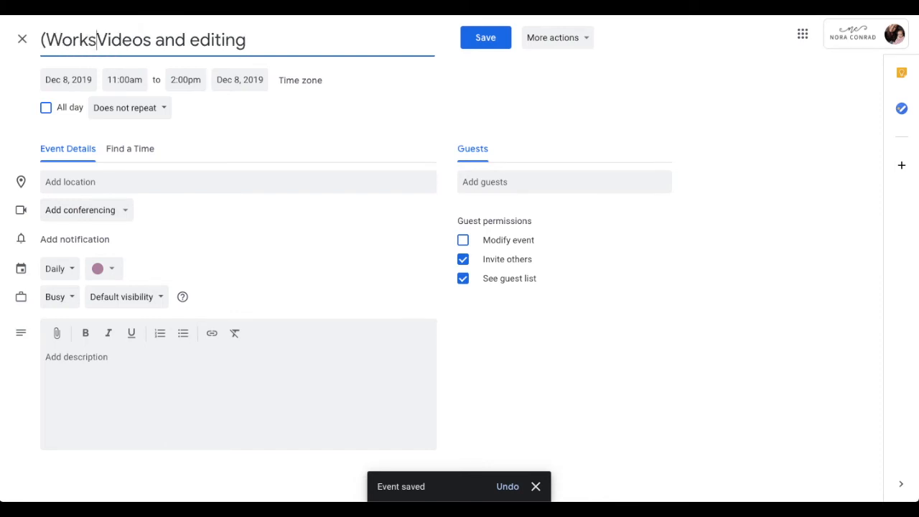
pyautogui.press('BackSpace')
pyautogui.write(')')
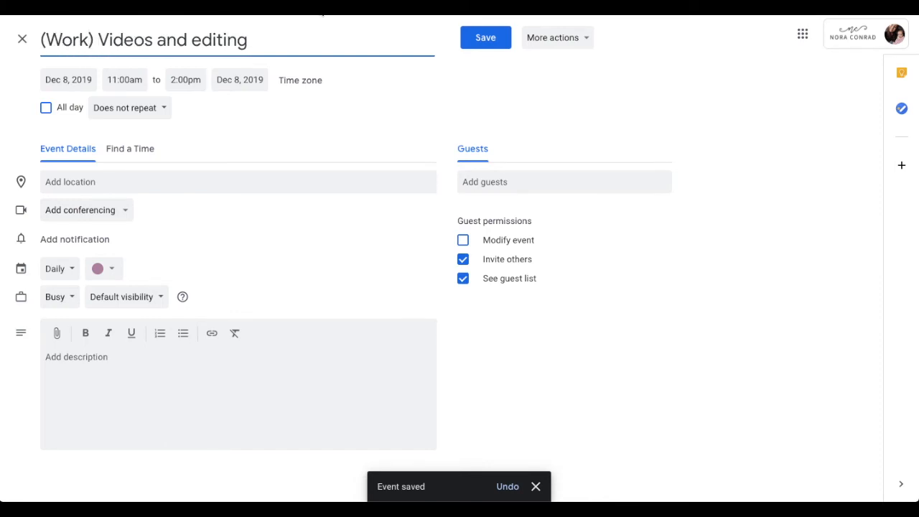
pyautogui.click(486, 38)
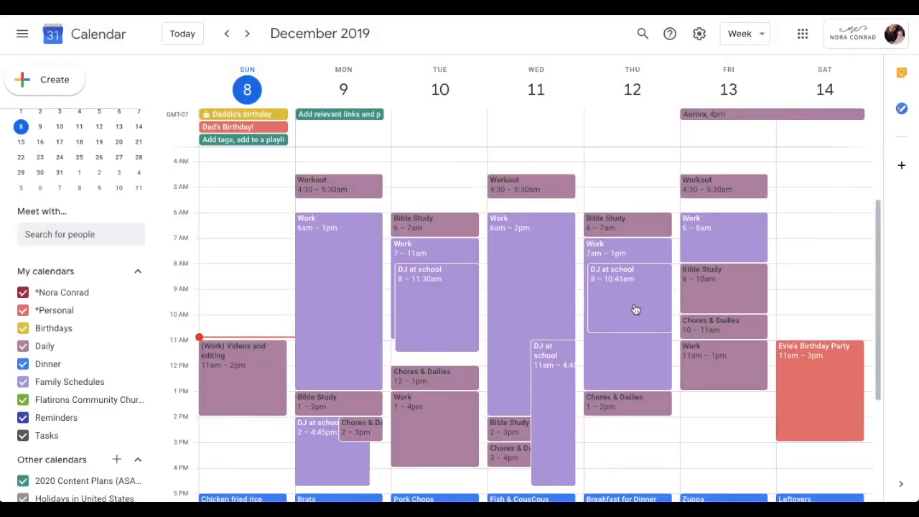
pyautogui.scroll(-1, 739, 305)
pyautogui.scroll(1, 739, 305)
pyautogui.scroll(-2, 617, 302)
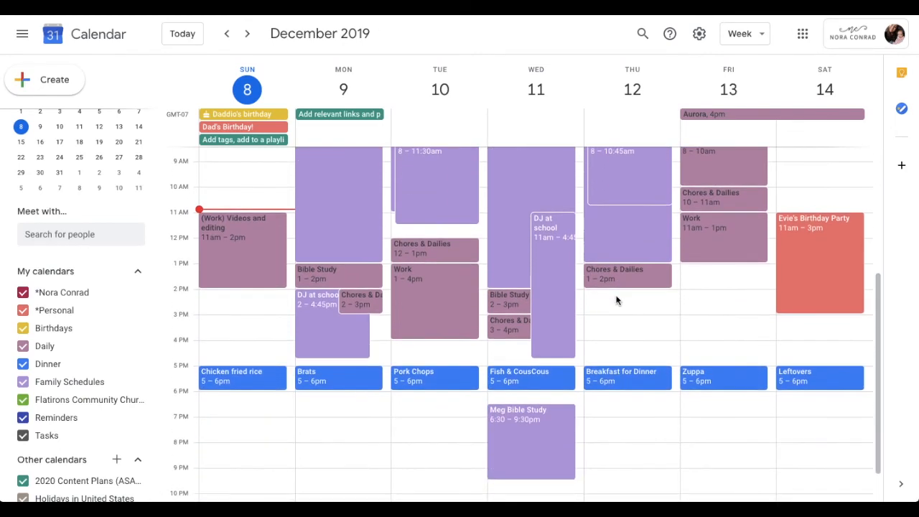
pyautogui.scroll(3, 616, 300)
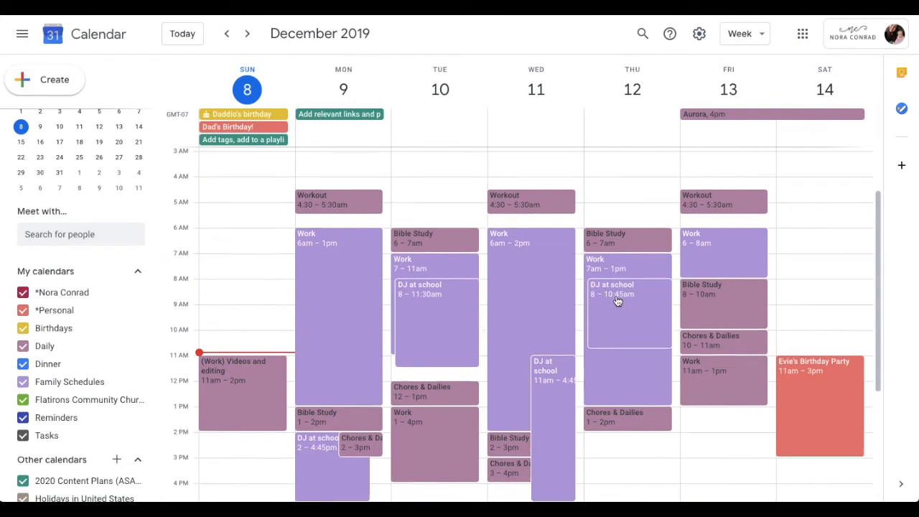
pyautogui.scroll(-1, 617, 301)
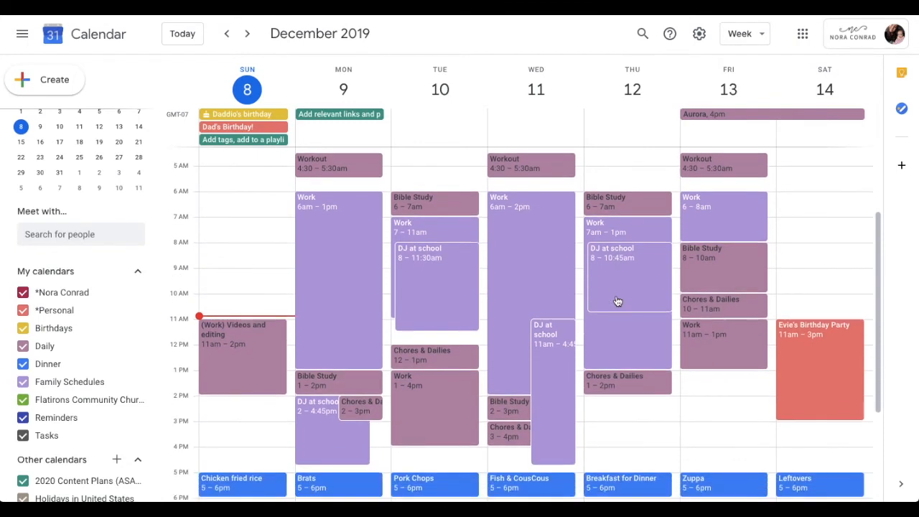